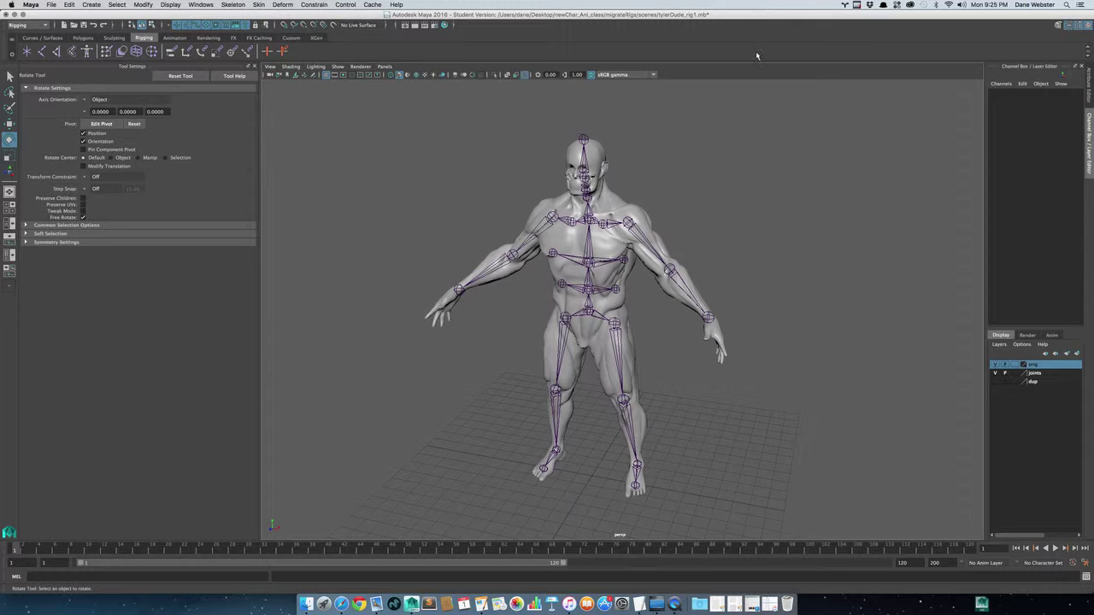
- Delete the existing skeleton from the character, starting from its root joint at the pelvis
left_click_drag(542, 294, 586, 224, "alt")
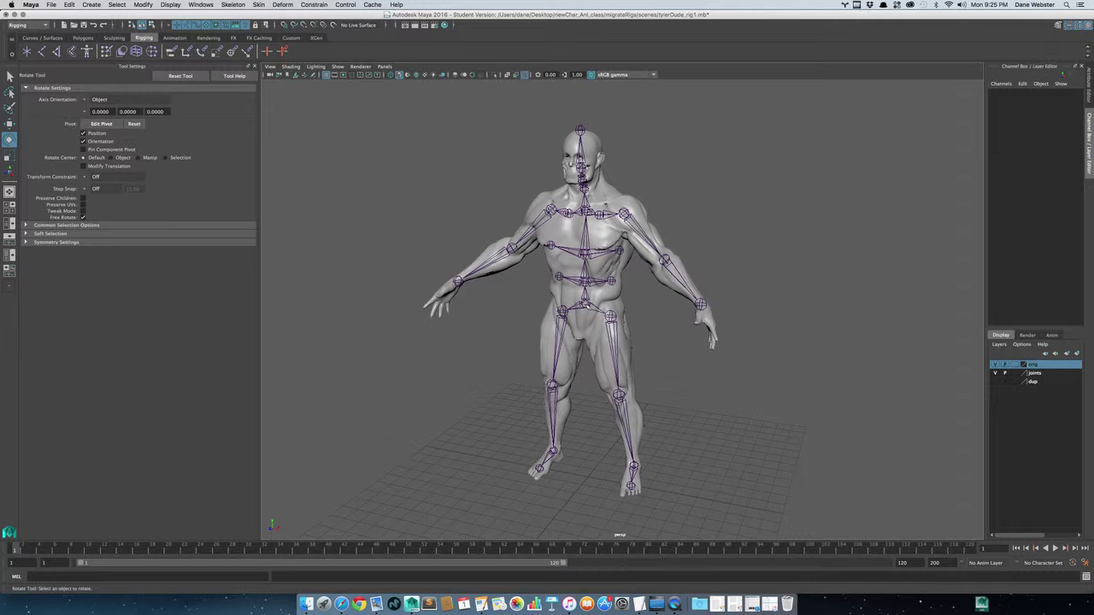
left_click(585, 305)
key("Delete")
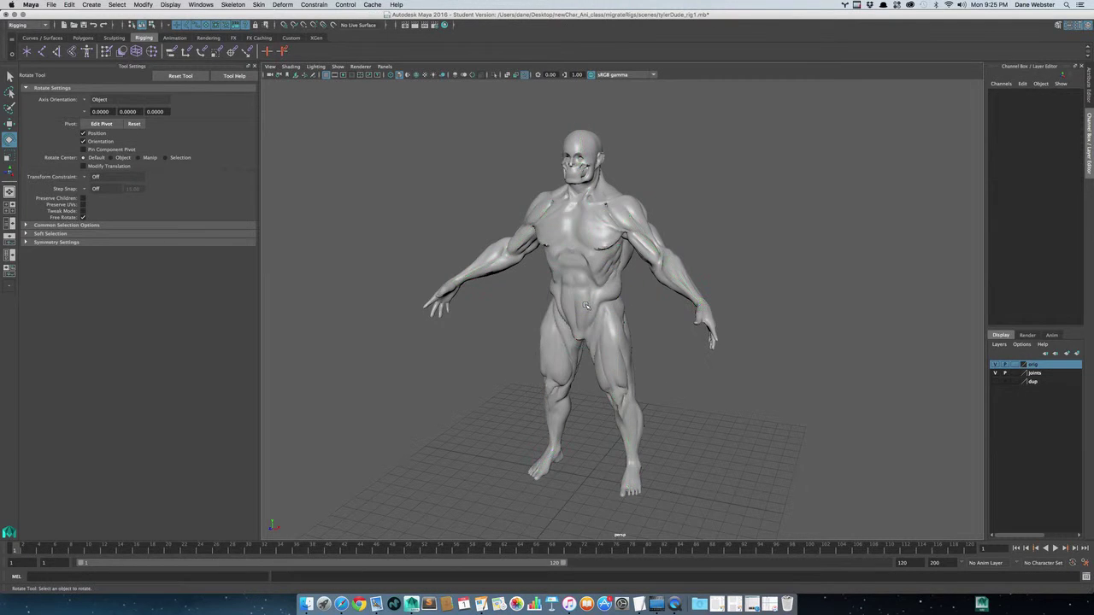
left_click_drag(591, 291, 592, 312, "alt")
left_click(591, 278)
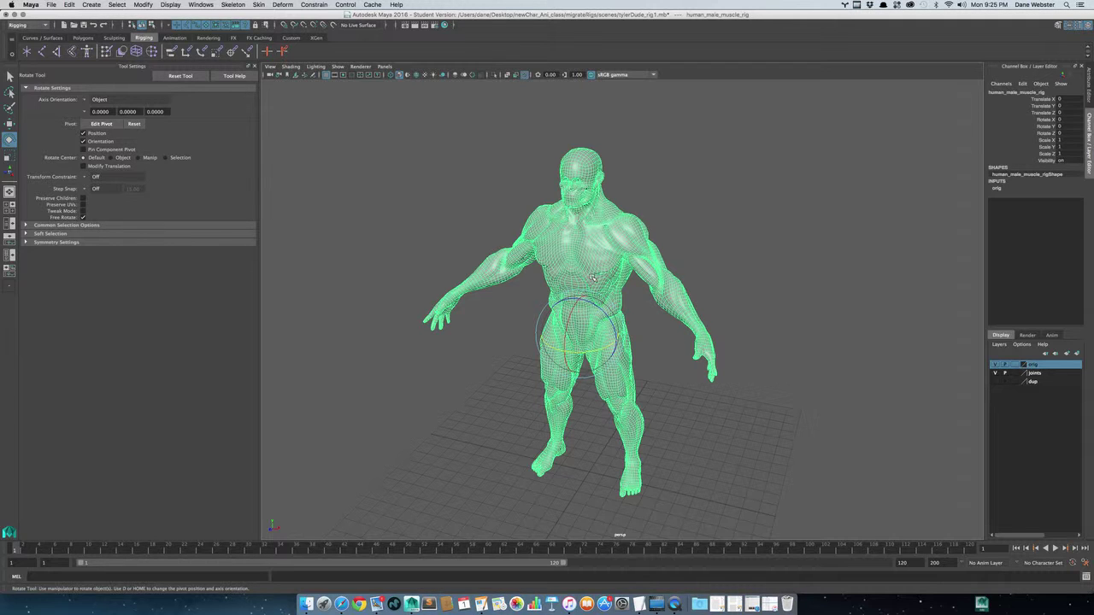
left_click(732, 383)
left_click_drag(666, 422, 742, 403, "alt")
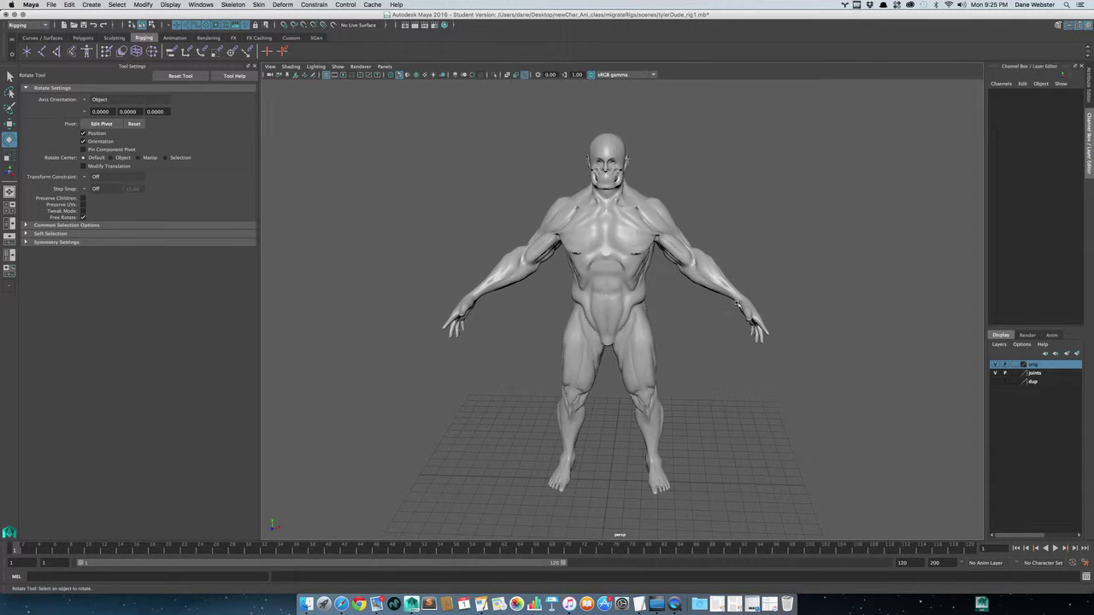
left_click_drag(740, 309, 616, 251, "alt")
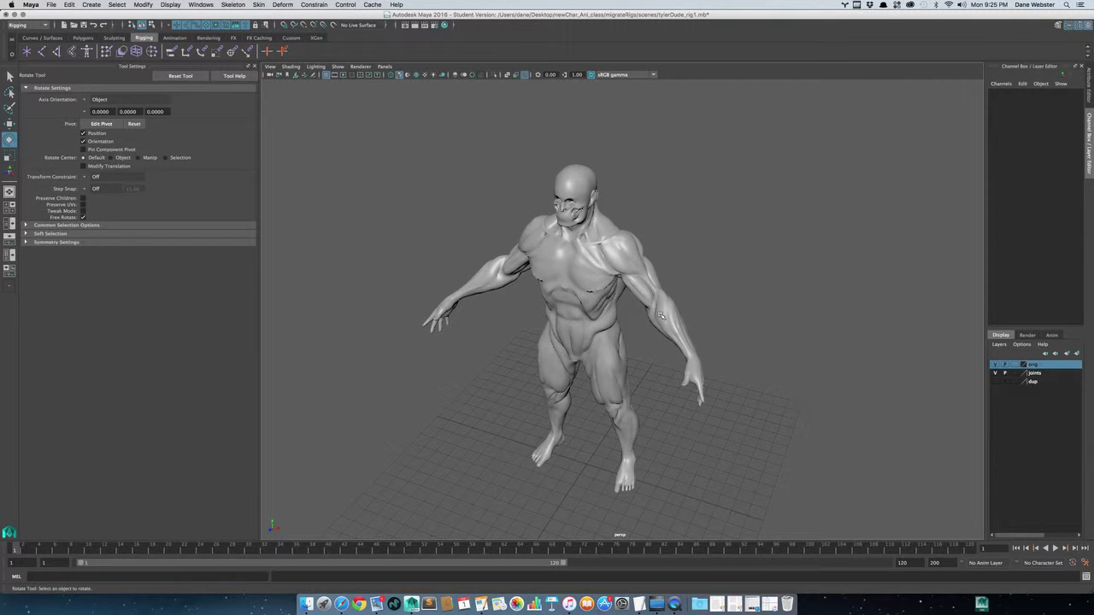
left_click_drag(601, 328, 563, 357, "alt")
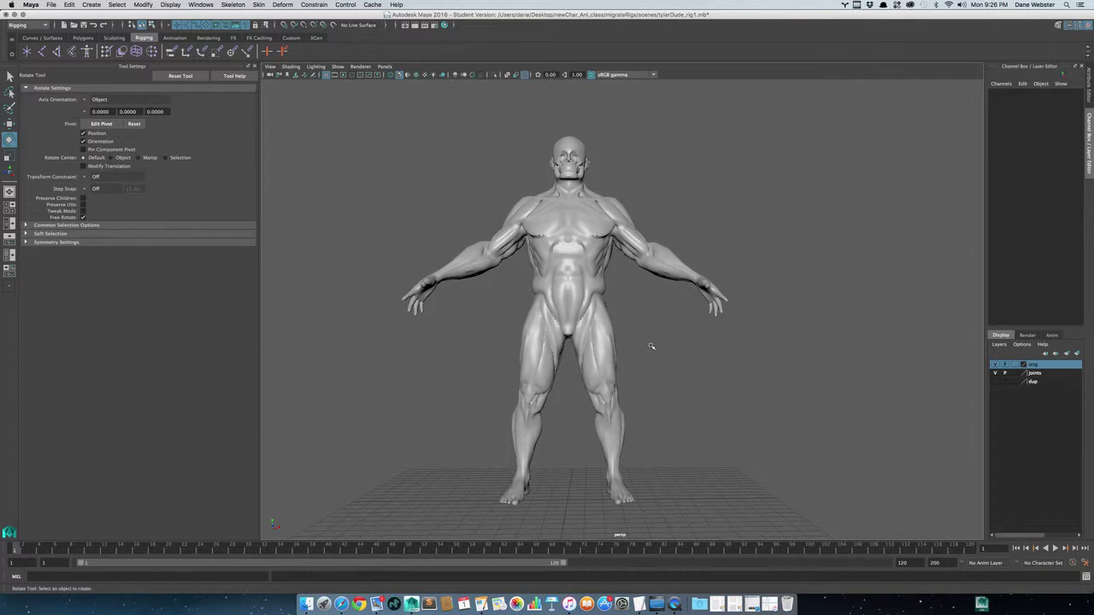
- In the side view, place the first two leg joints at the hip and the knee with the Joint Tool
key("space")
left_click_drag(652, 345, 703, 341)
scroll(553, 318, "down", 5)
middle_click_drag(552, 318, 513, 246, "alt")
right_click_drag(512, 246, 737, 335, "alt")
middle_click_drag(737, 335, 816, 346, "alt")
left_click(42, 51)
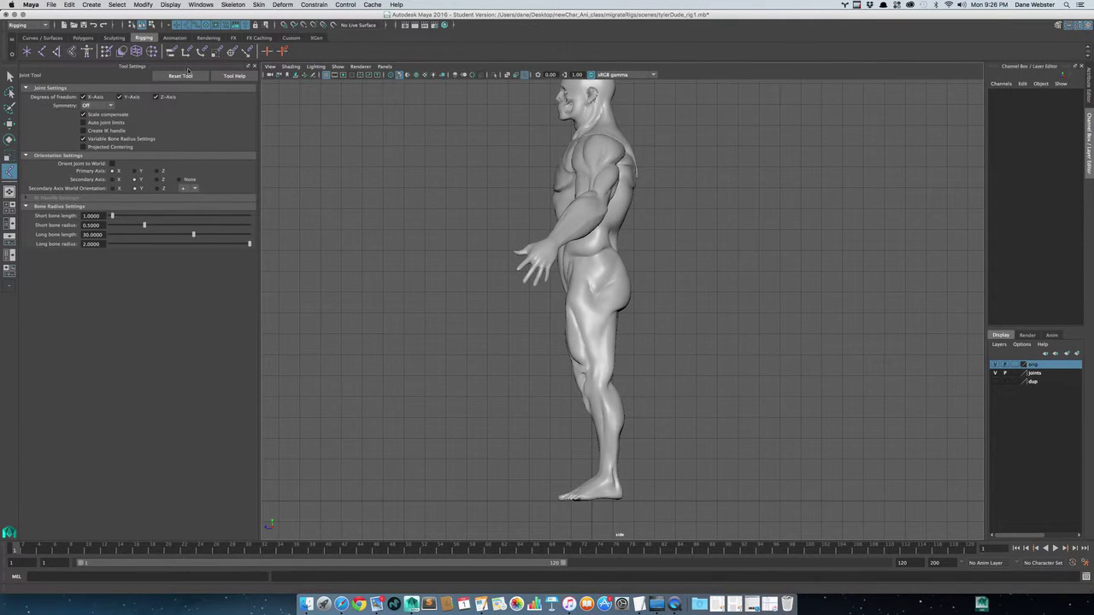
right_click_drag(556, 279, 589, 289, "alt")
middle_click_drag(592, 292, 582, 259, "alt")
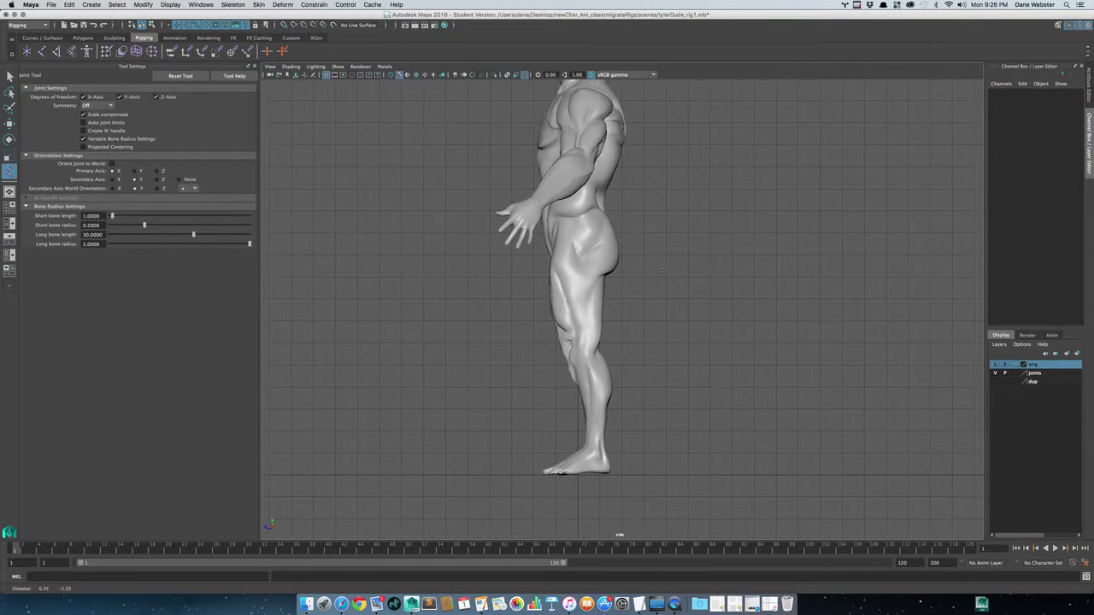
left_click(582, 245)
left_click(569, 336)
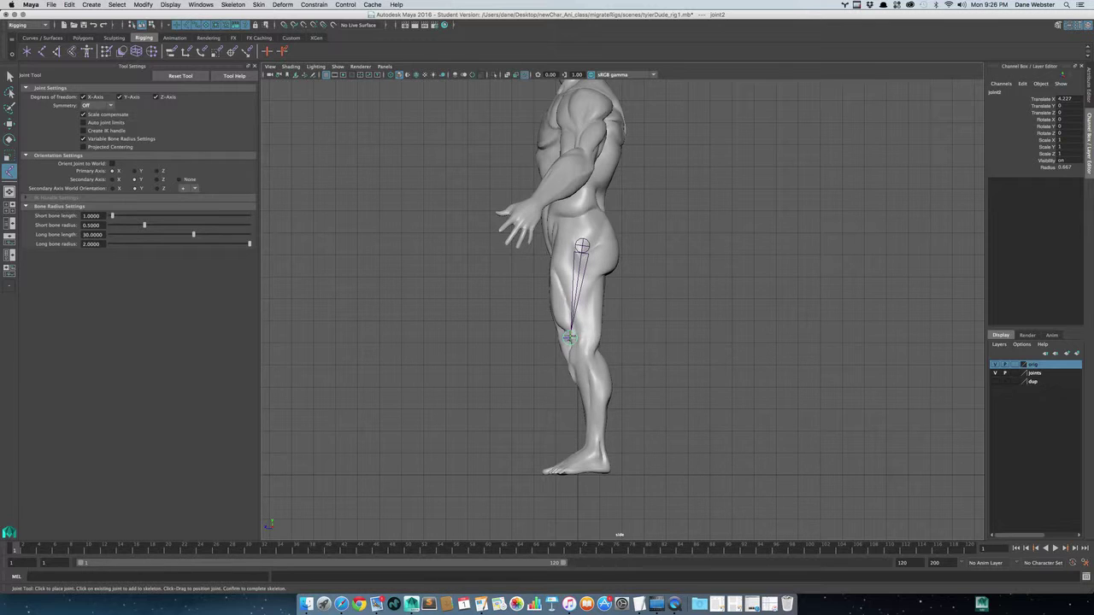
- Extend the leg chain with a joint at the ankle and one at the ball of the foot
mouse_move(600, 454)
left_mouse_down()
mouse_move(658, 409)
mouse_move(593, 454)
left_mouse_up()
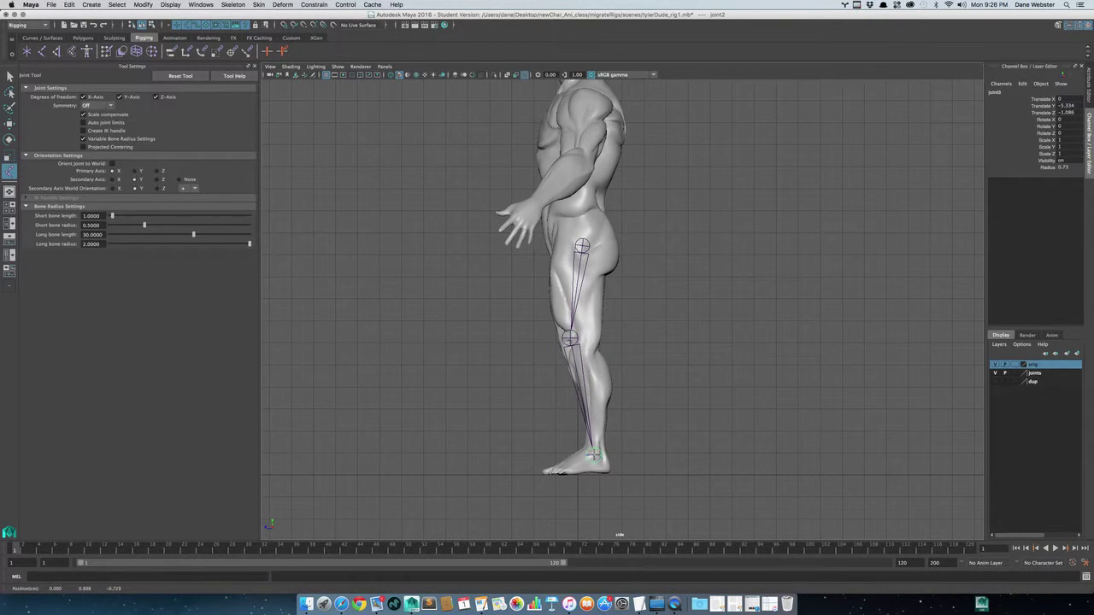
left_click_drag(593, 454, 593, 457)
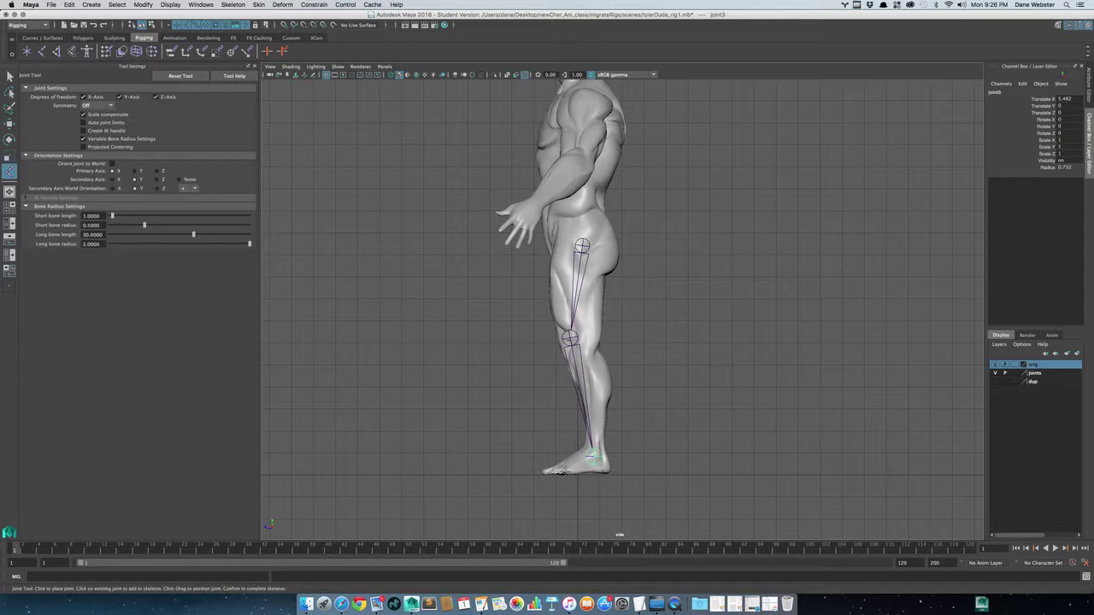
left_click(567, 469)
left_click_drag(568, 469, 563, 468)
- In the perspective view, try rotating the knee joint of the centred leg chain and undo the rotation
key("space")
left_click_drag(680, 329, 674, 302)
left_click_drag(589, 363, 559, 395, "alt")
right_click_drag(560, 395, 674, 408, "alt")
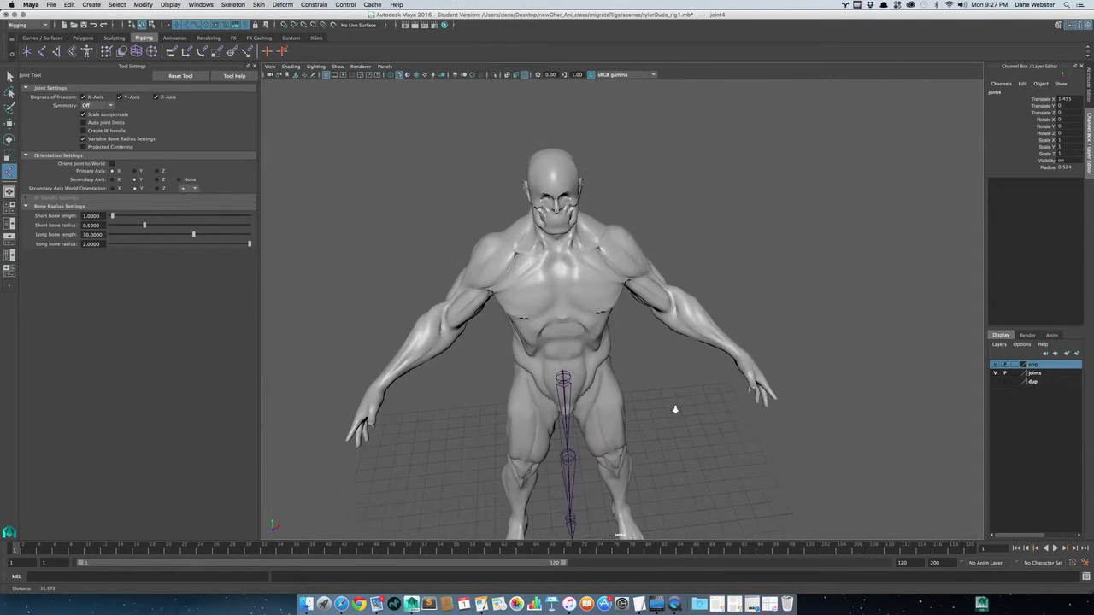
middle_click_drag(674, 407, 666, 293, "alt")
left_click_drag(543, 299, 573, 279, "alt")
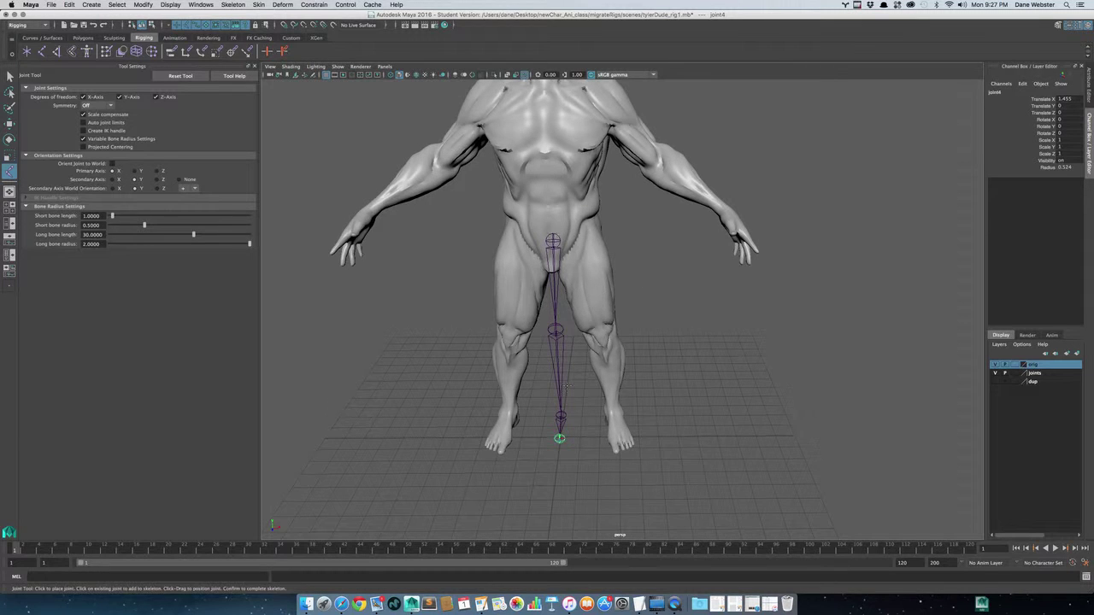
key("w")
left_click(558, 367)
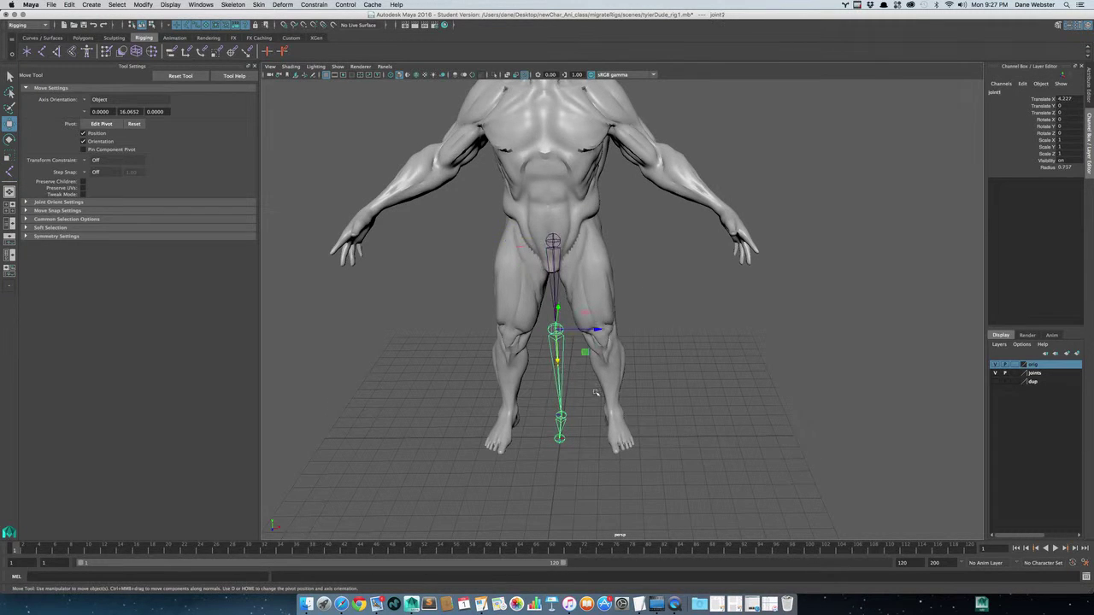
left_click_drag(558, 367, 578, 394, "alt")
key("e")
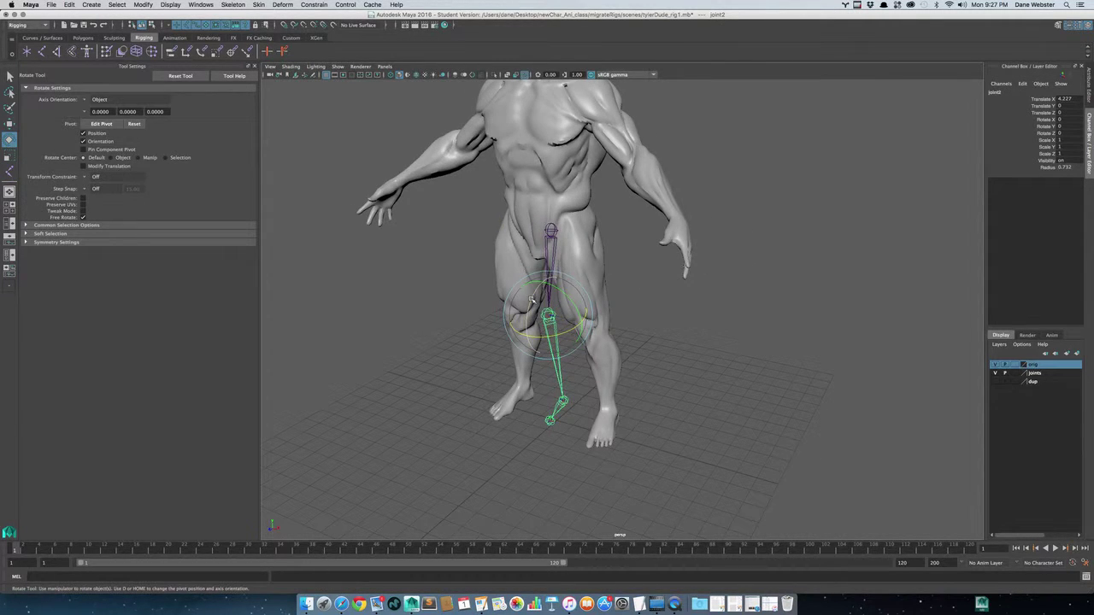
mouse_move(534, 301)
left_mouse_down()
mouse_move(516, 328)
mouse_move(525, 333)
mouse_move(531, 309)
left_mouse_up()
key("super+z")
- Try swinging the knee joint sideways by about 38 degrees in Rotate Y, and undo that rotation
left_click_drag(537, 358, 583, 366, "alt")
left_click_drag(586, 295, 609, 410)
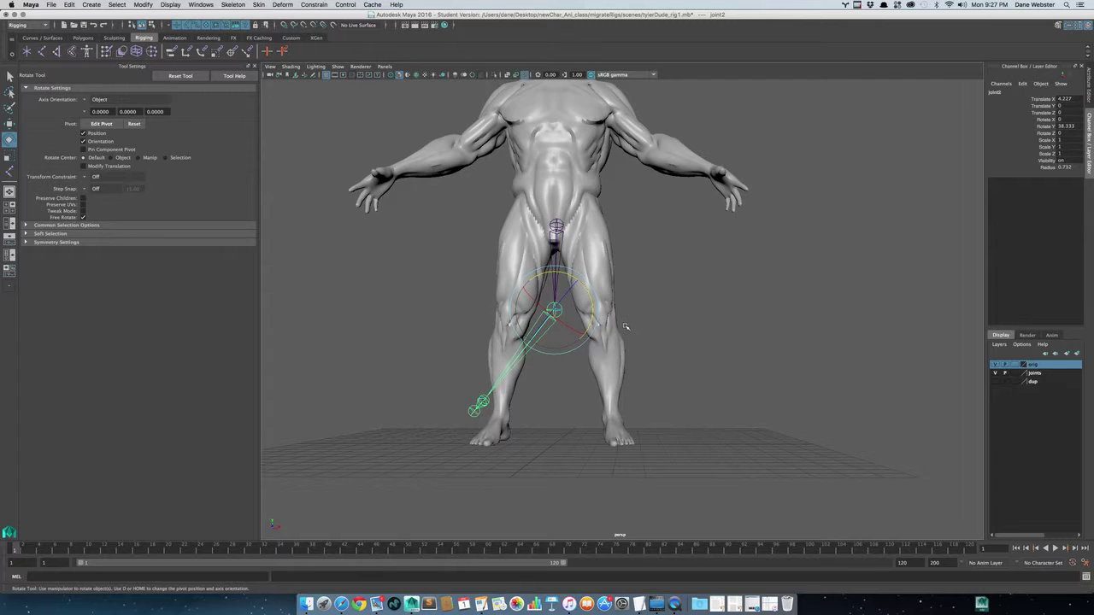
key("ctrl+z")
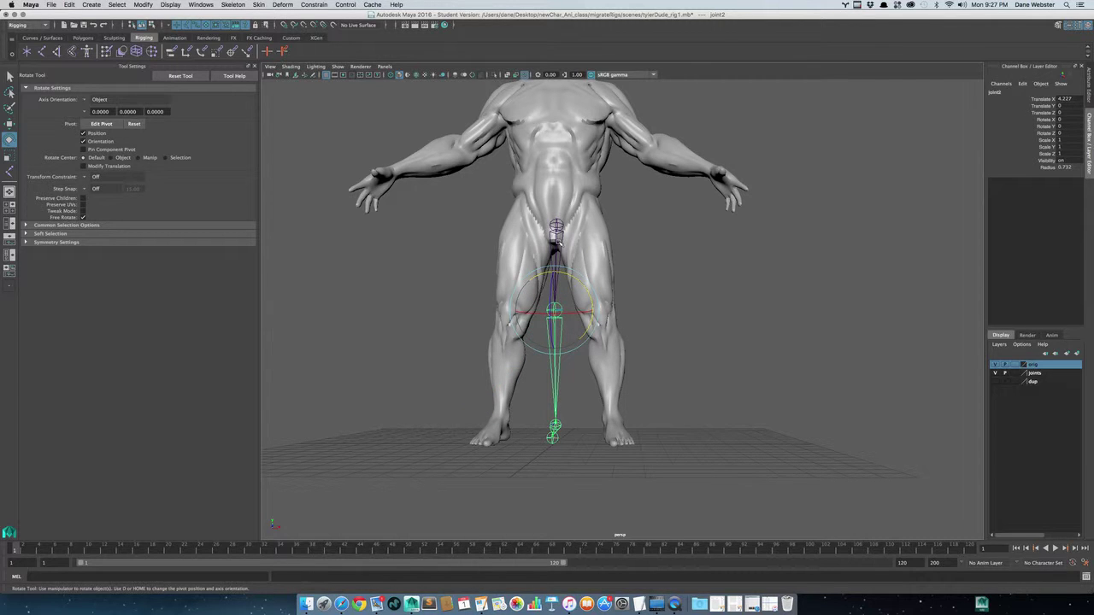
- Move the whole leg chain sideways from its hip joint into the character's left thigh, to about 1.386 in Translate X
left_click(557, 232)
key("w")
left_click_drag(516, 227, 544, 230)
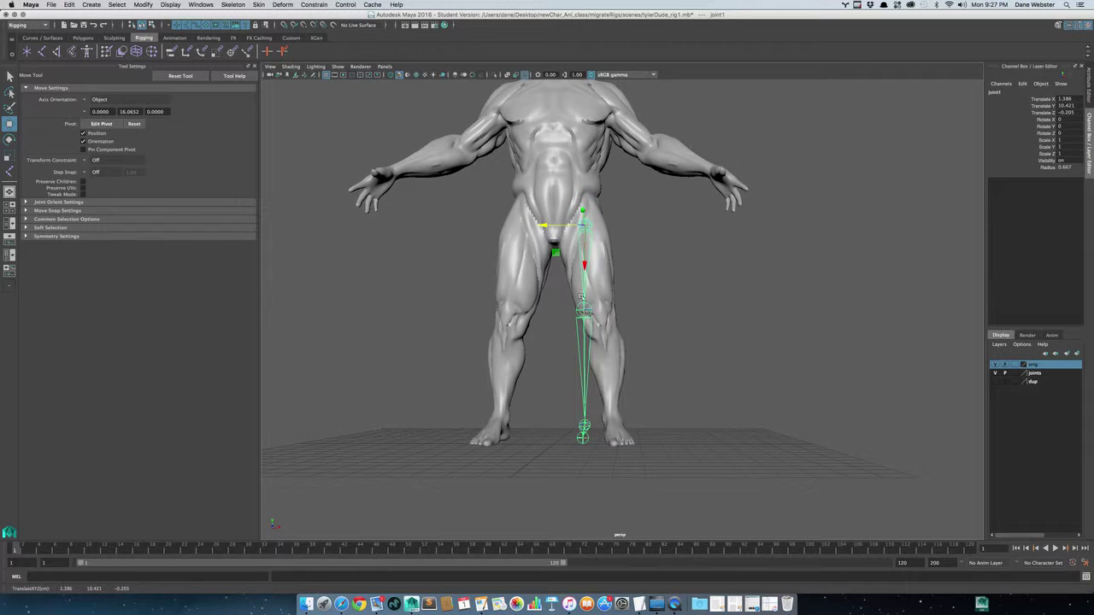
- Try moving the knee and ankle joints sideways one by one to line up with the left leg
left_click(586, 313)
left_click_drag(623, 314, 641, 311)
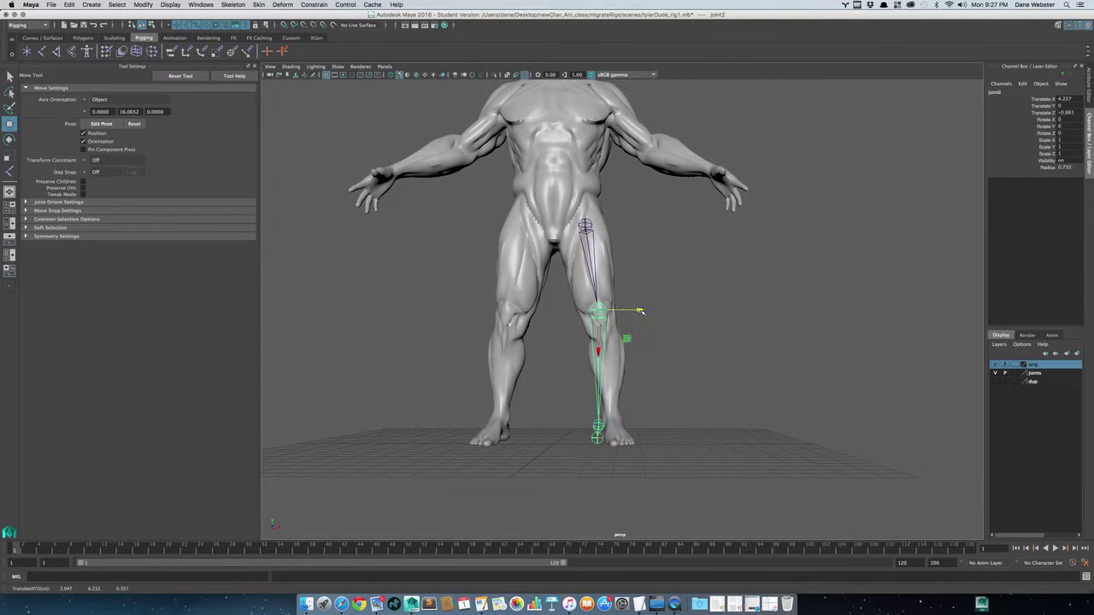
left_click(601, 424)
left_click_drag(557, 424, 575, 425)
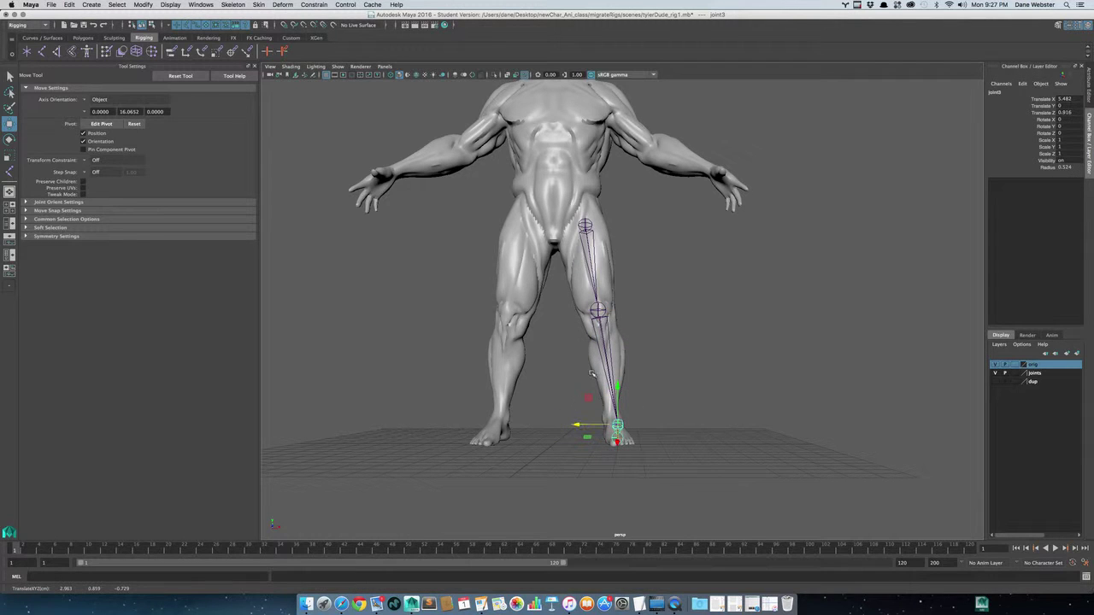
- Try rotating the knee joint, and undo that rotation together with the separate knee and ankle moves
left_click(598, 312)
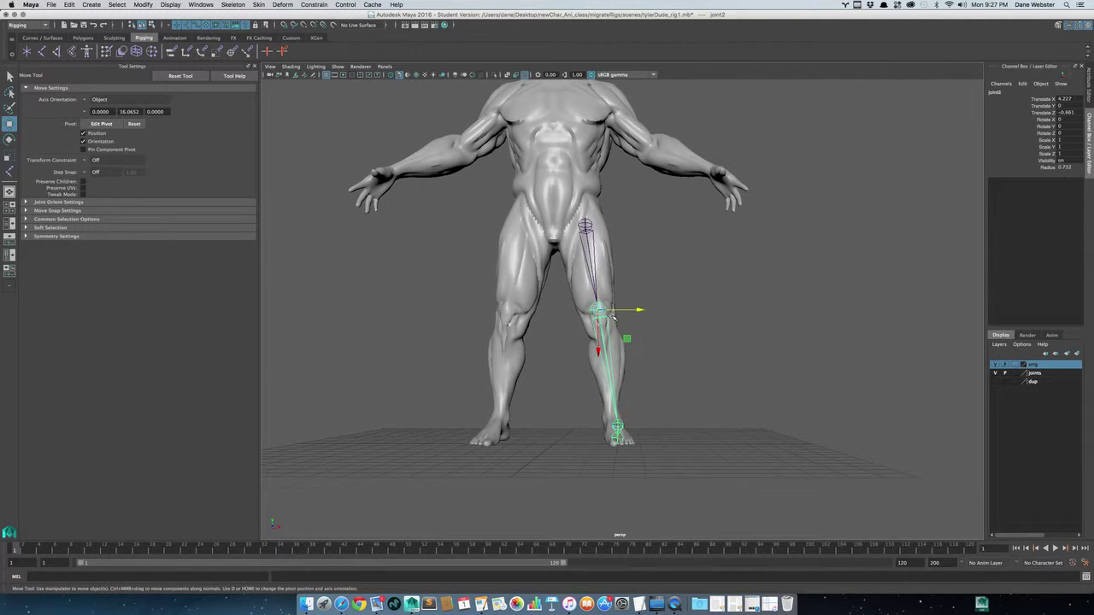
key("e")
left_click_drag(605, 290, 592, 342)
key("super+z")
key("super+z")
key("super+z")
key("super+z")
key("super+z")
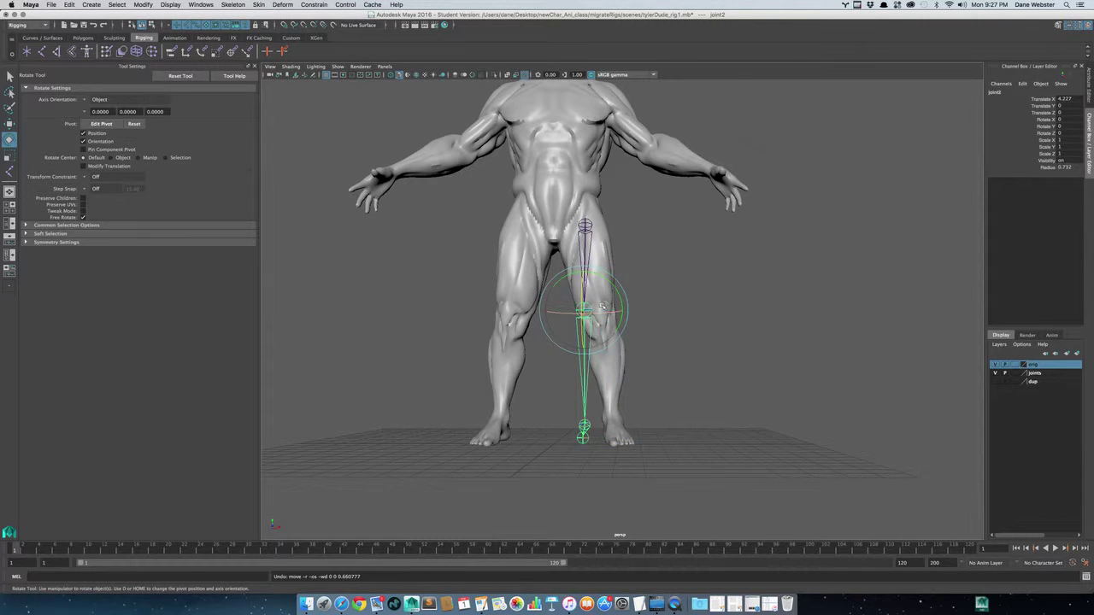
- Rotate the hip joint outward so that the whole leg chain follows the character's left leg down to the foot
left_click_drag(598, 297, 597, 321, "alt")
left_click(585, 246)
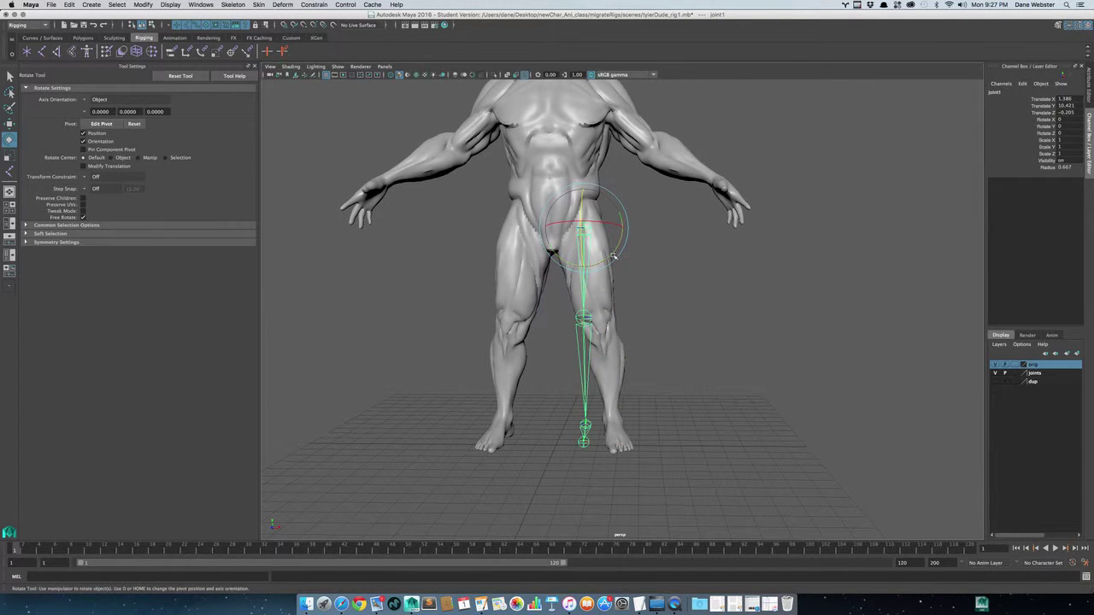
middle_click_drag(661, 236, 625, 265, "alt")
left_click_drag(586, 274, 481, 313)
left_click_drag(632, 340, 721, 342, "alt")
left_click_drag(631, 354, 638, 358, "alt")
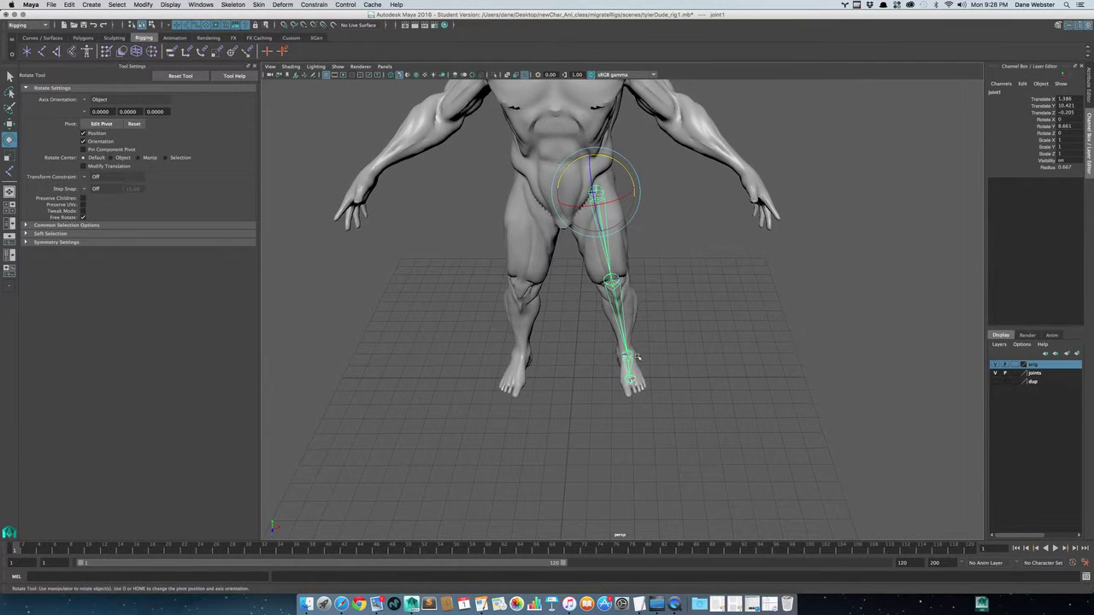
scroll(663, 330, "up", 5)
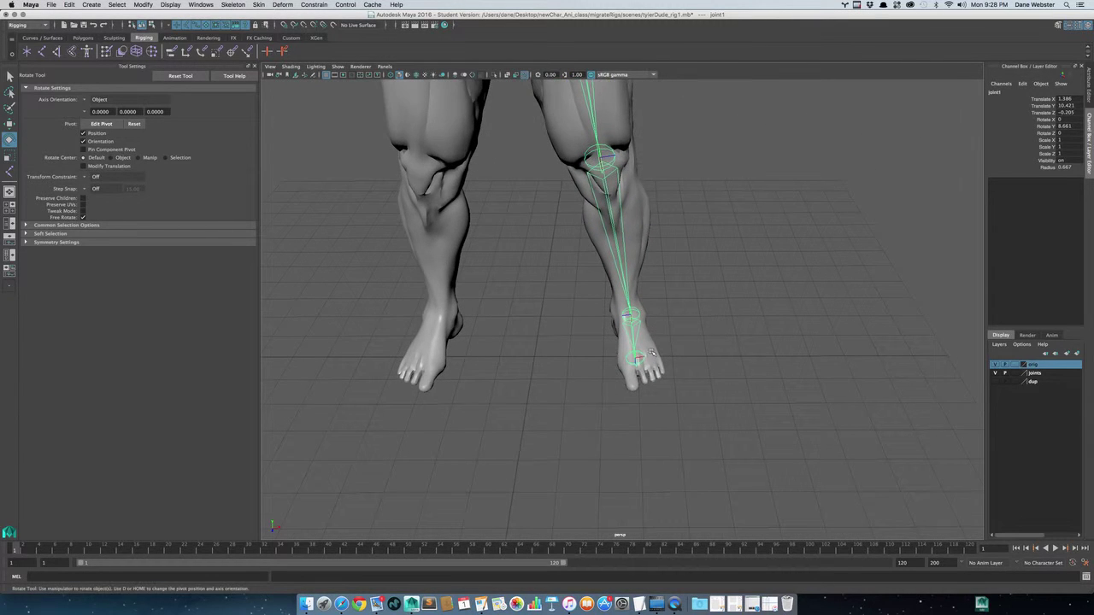
left_click_drag(640, 366, 593, 324, "alt")
middle_click_drag(593, 325, 596, 414, "alt")
left_click_drag(595, 415, 664, 390, "alt")
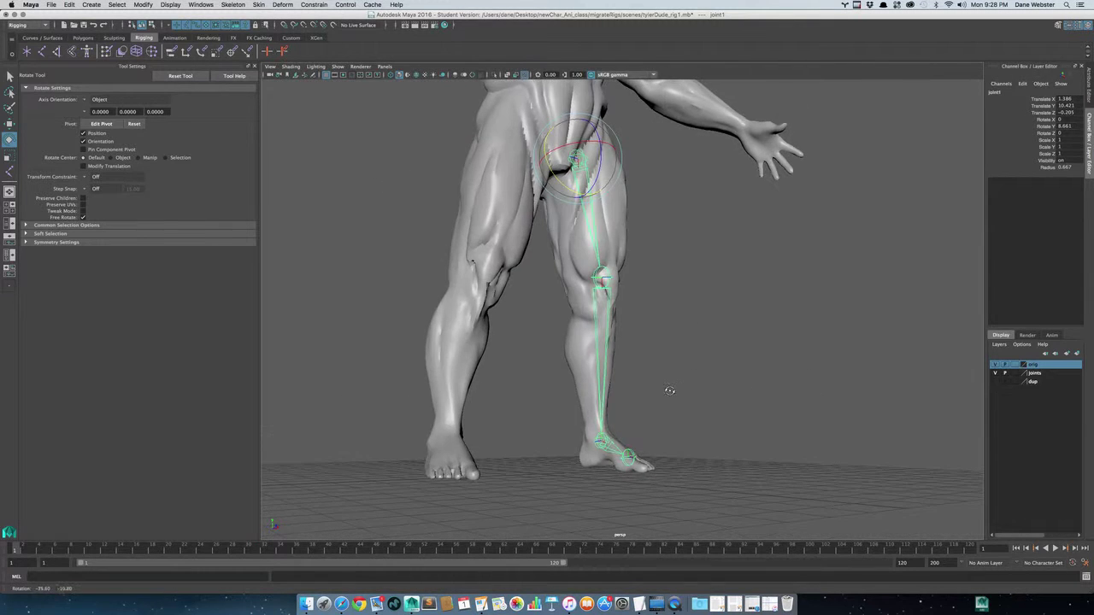
left_click_drag(633, 301, 713, 317, "alt")
- In the side view, try moving the knee joint slightly toward the front of the leg, and undo the move
key("space")
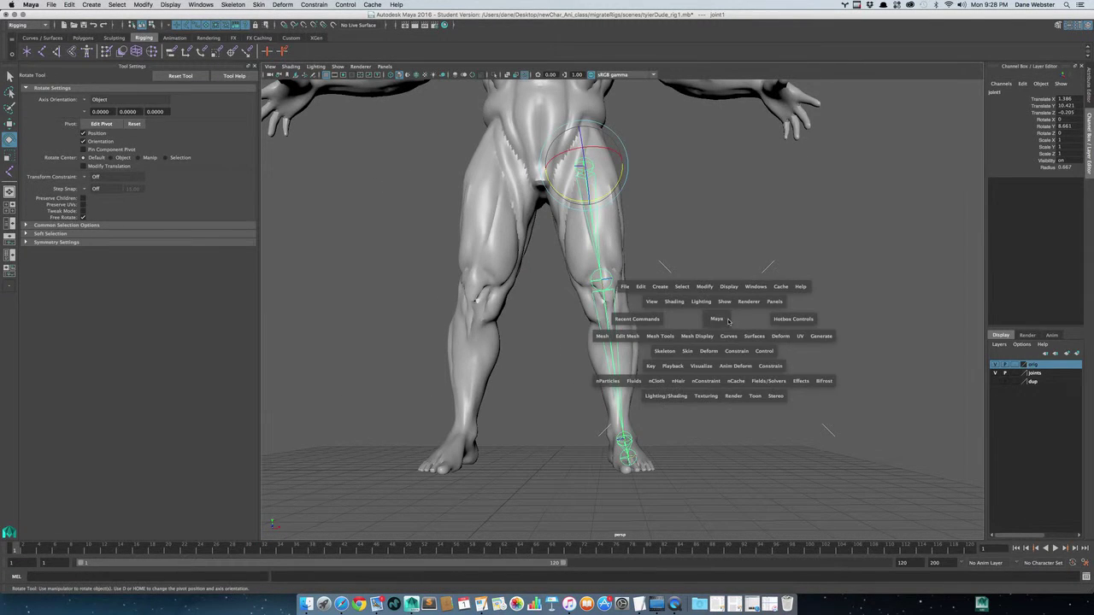
left_click(716, 323)
key("space")
left_click_drag(716, 323, 761, 323)
right_click_drag(514, 330, 659, 388, "alt")
middle_click_drag(659, 388, 668, 326, "alt")
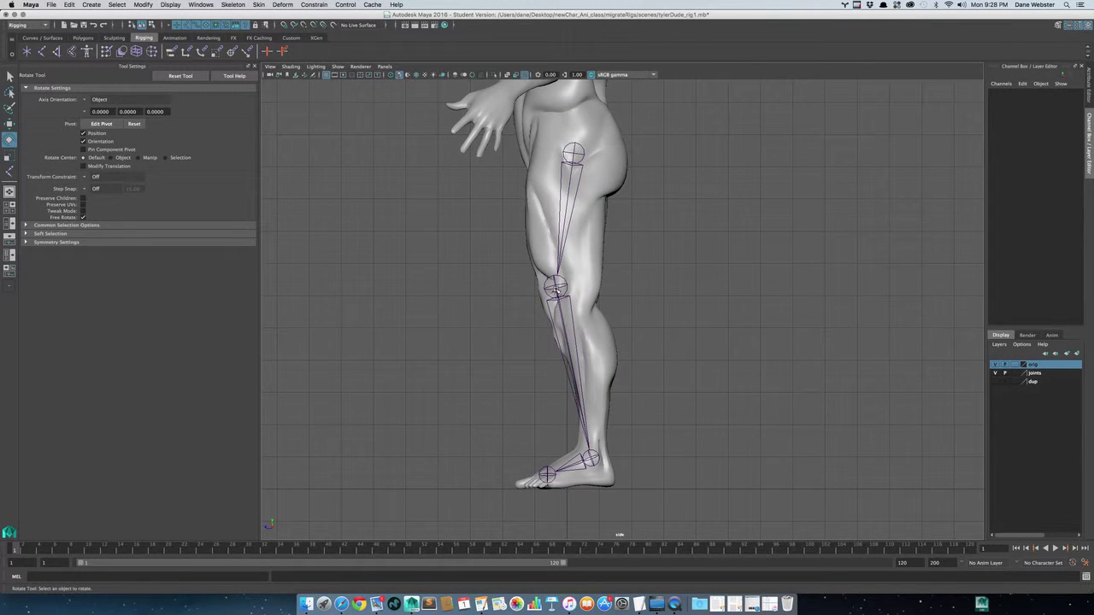
left_click(555, 287)
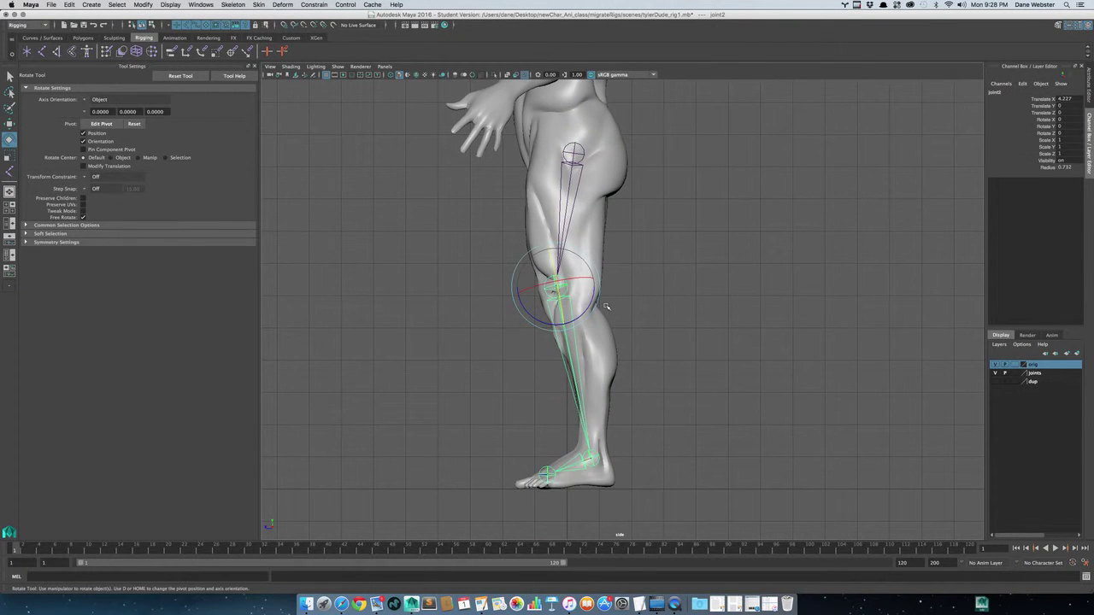
key("w")
left_click_drag(597, 281, 582, 279)
key("z")
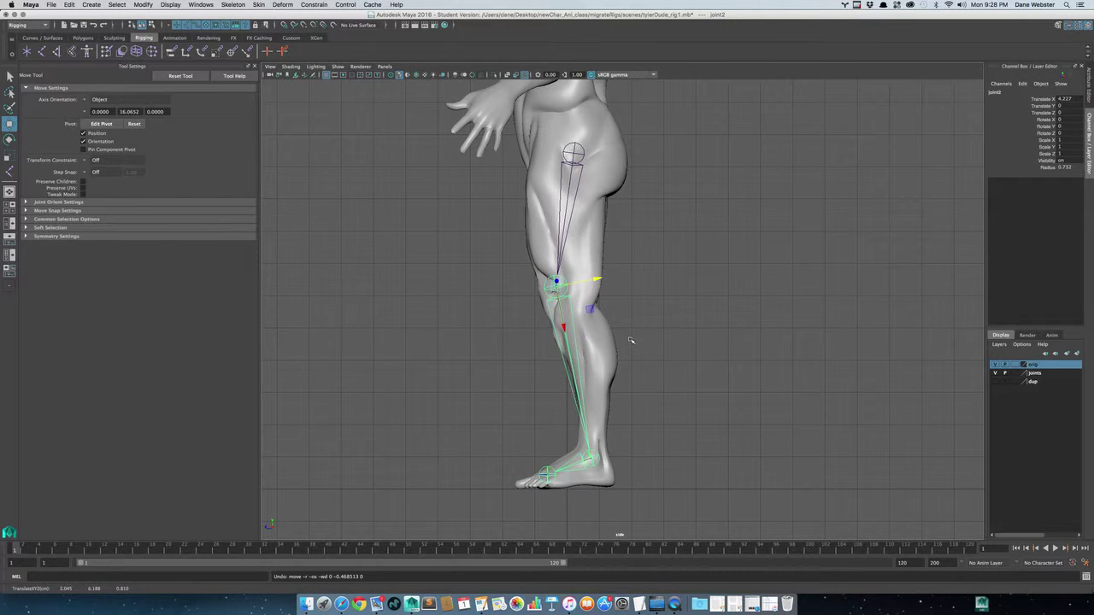
- Examine the left leg's joint chain and the left arm from several angles in the perspective view
left_click(576, 154)
left_click_drag(575, 159, 568, 199)
key("space")
left_click_drag(724, 223, 722, 201)
left_click_drag(584, 261, 642, 277, "alt")
right_click_drag(701, 294, 595, 245, "alt")
middle_click_drag(595, 245, 578, 318, "alt")
left_click_drag(577, 318, 546, 316, "alt")
right_click_drag(591, 308, 655, 303, "alt")
left_click_drag(610, 306, 616, 307, "alt")
right_click_drag(616, 308, 664, 305, "alt")
left_click_drag(664, 305, 624, 325, "alt")
left_click(607, 282)
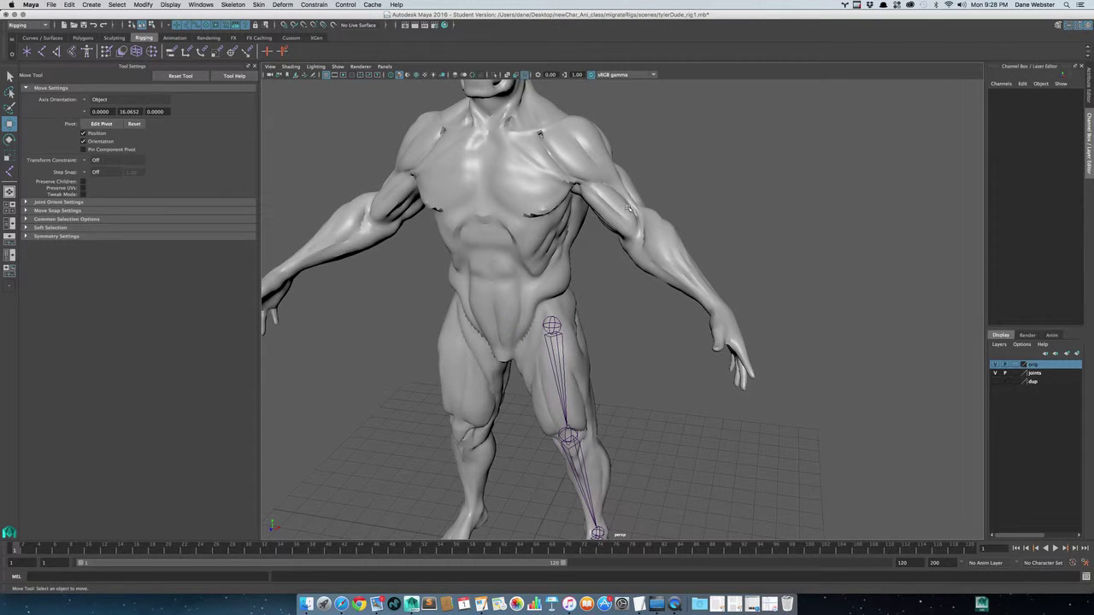
left_click_drag(708, 317, 605, 126, "alt")
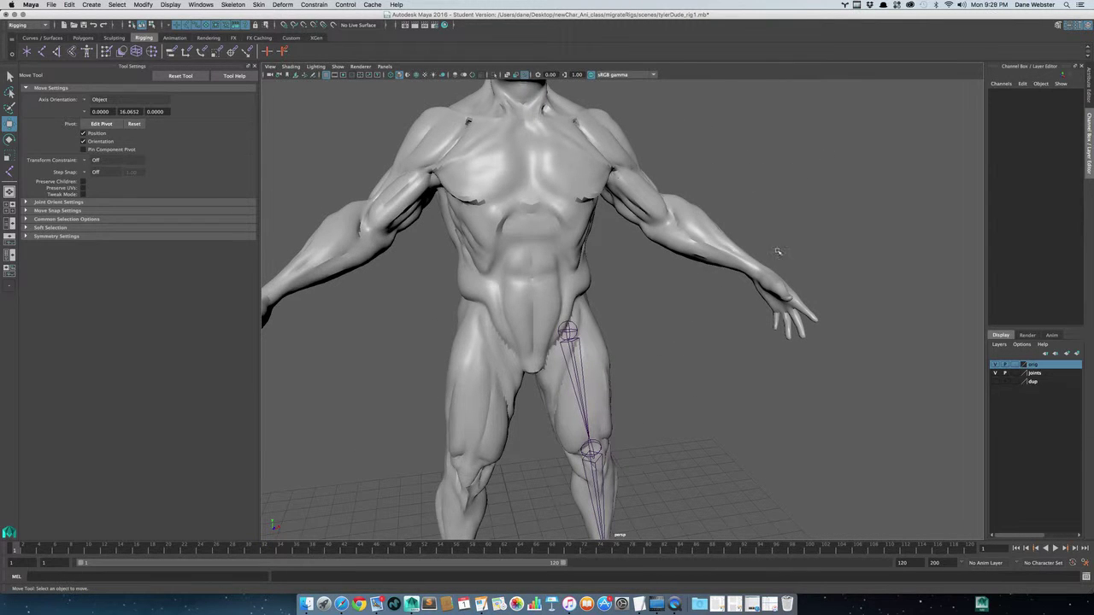
left_click_drag(765, 293, 641, 387, "alt")
- In the front view, draw a left arm joint chain with joints at the shoulder, elbow and wrist
key("space")
key("space")
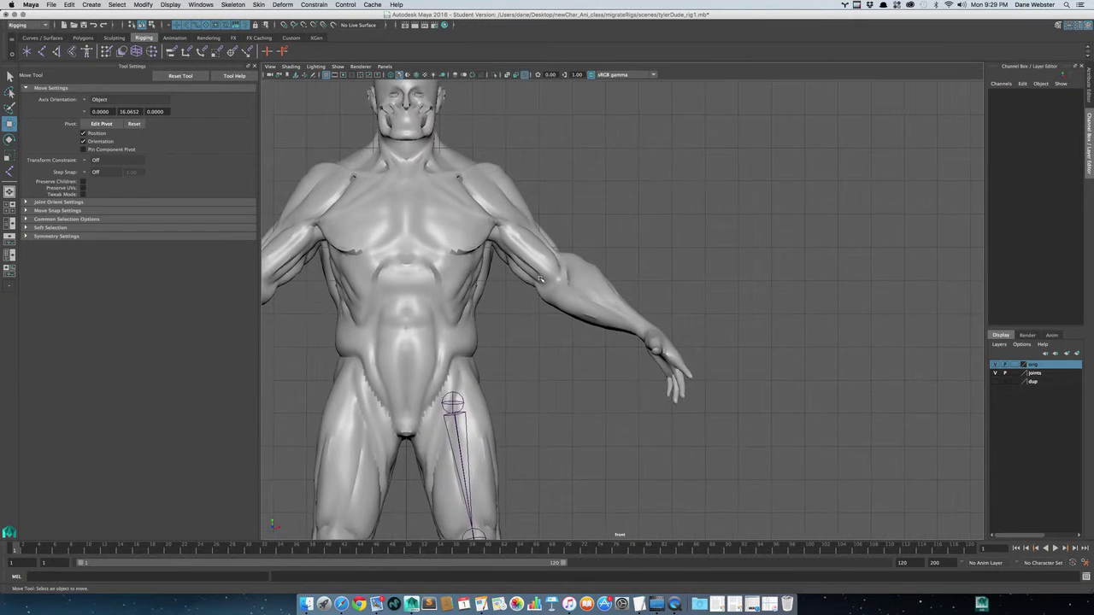
left_click(42, 52)
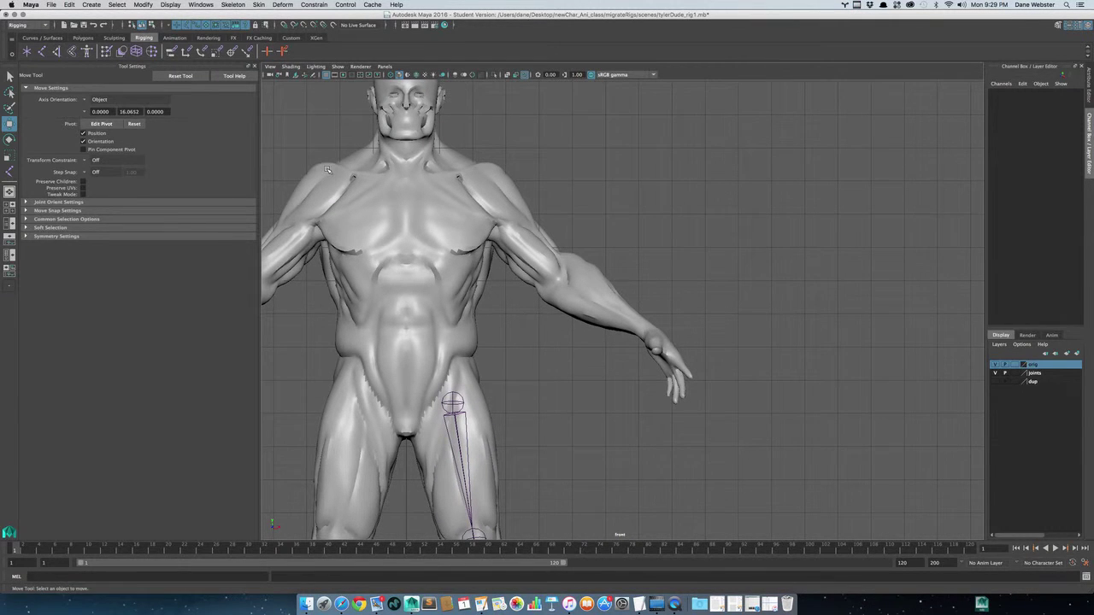
left_click(478, 194)
left_click(551, 265)
left_click_drag(553, 266, 564, 270)
left_click_drag(634, 328, 645, 332)
middle_click_drag(645, 332, 646, 333)
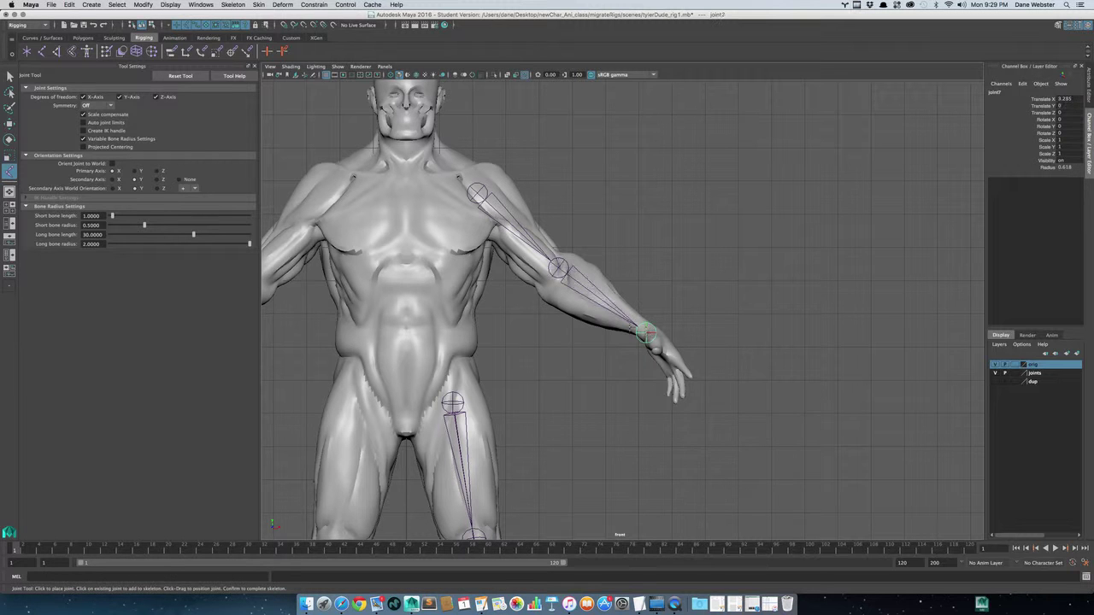
- In the top view, move the elbow joint slightly back and the wrist joint forward so the chain follows the left arm
key("space")
left_click_drag(708, 259, 630, 310)
key("space")
scroll(619, 310, "up", 4)
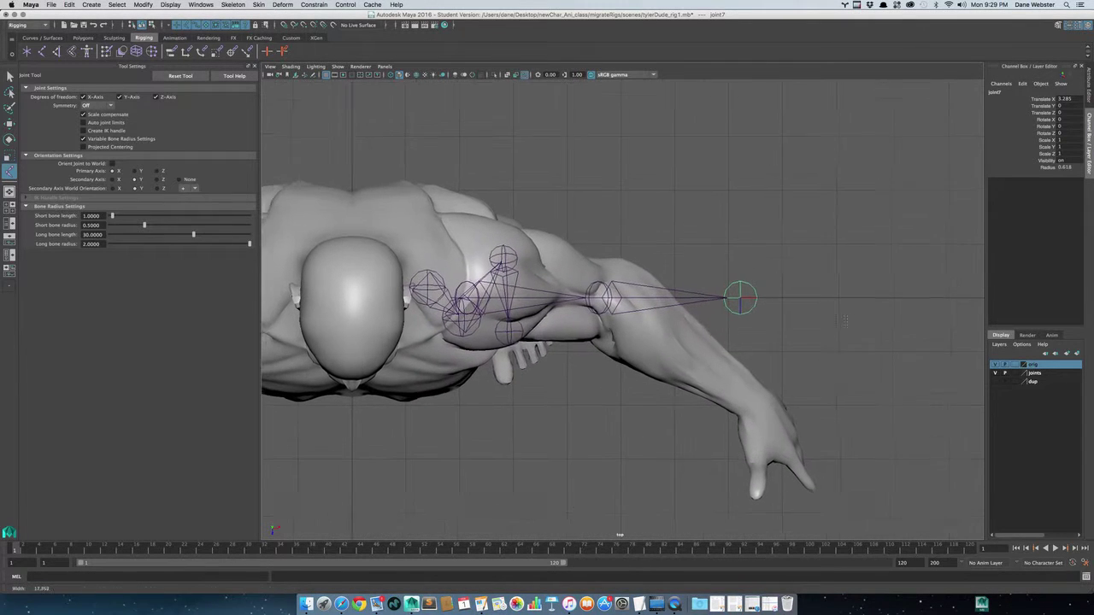
key("Return")
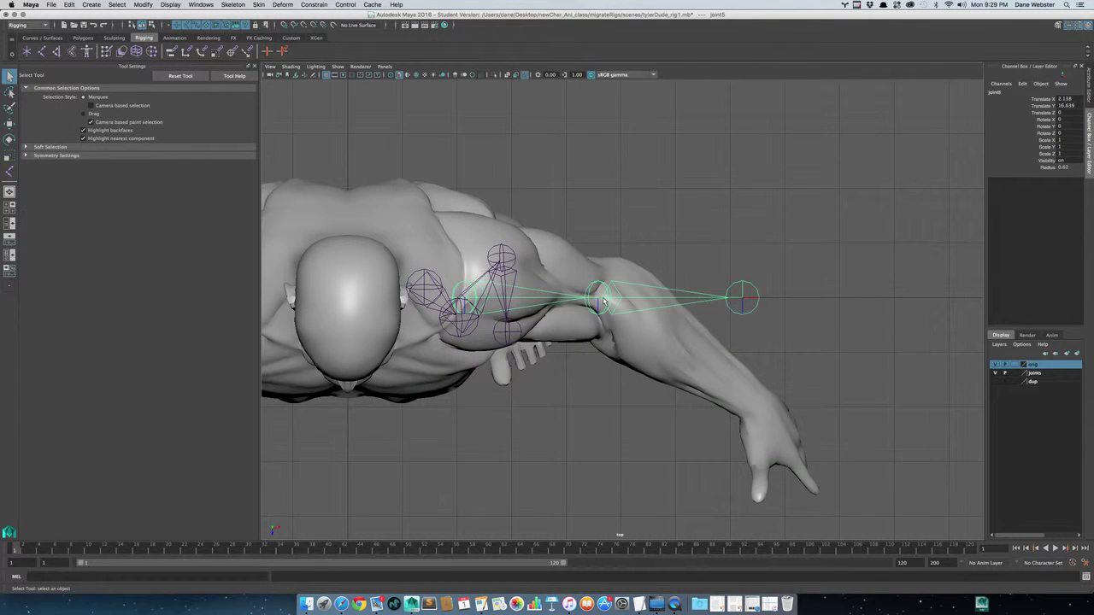
key("w")
left_click_drag(597, 339, 599, 331)
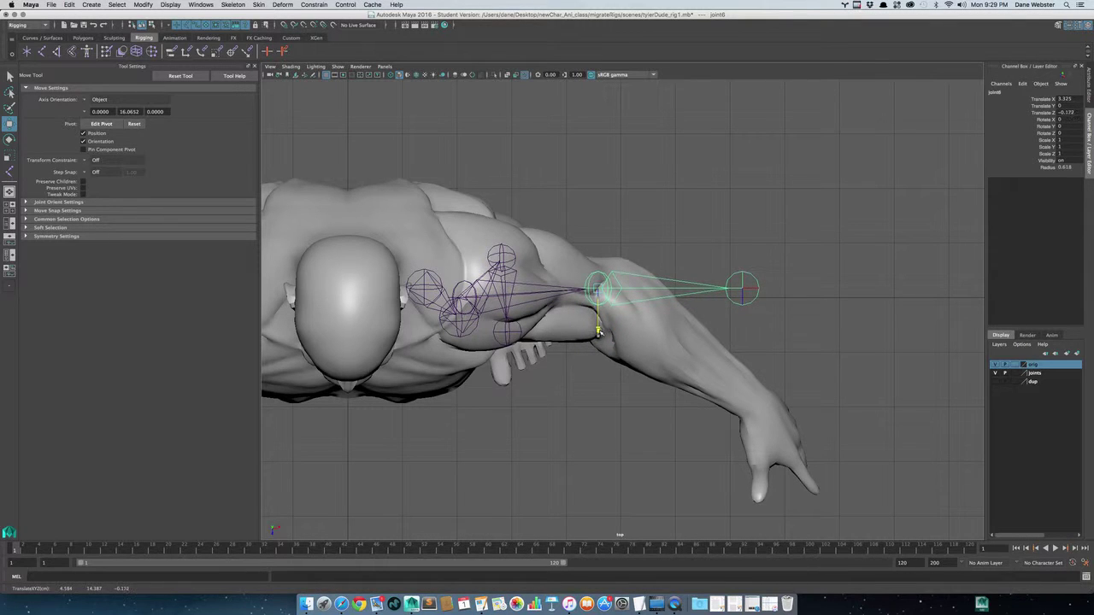
left_click(756, 288)
left_click_drag(744, 327, 742, 429)
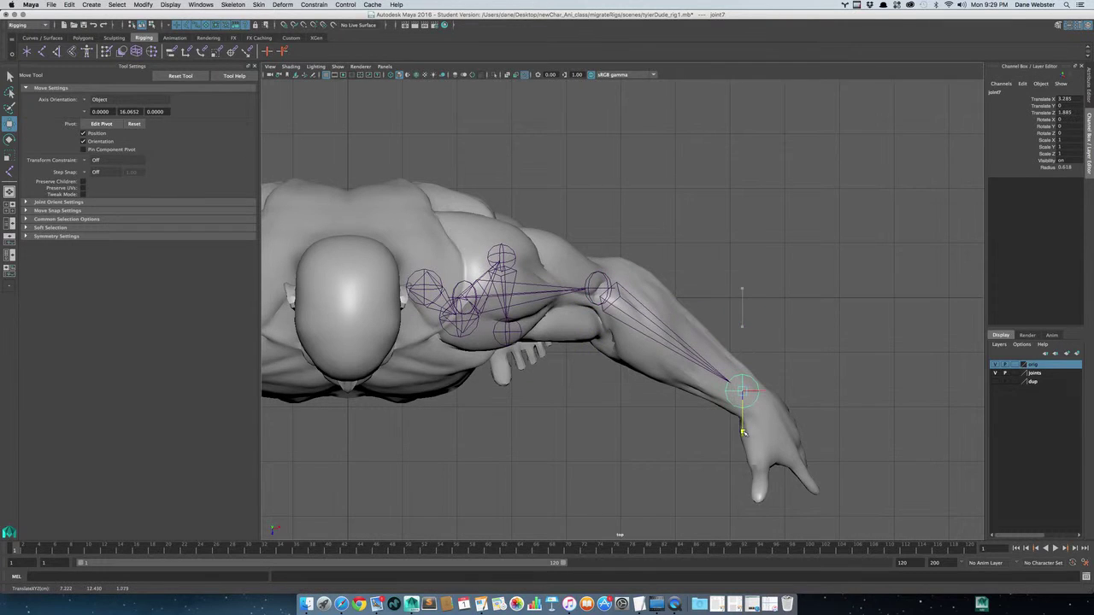
- In the perspective view, try rotating the left elbow joint to bend the forearm, and undo the rotation
key("space")
left_click_drag(782, 363, 706, 319)
left_click_drag(560, 351, 705, 295, "alt")
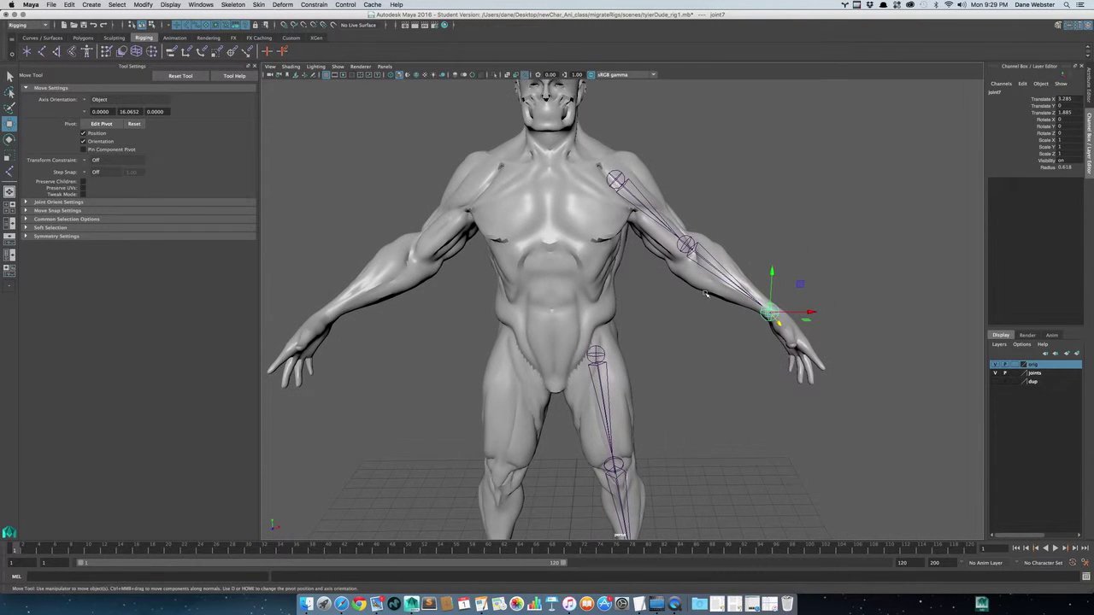
left_click(713, 266)
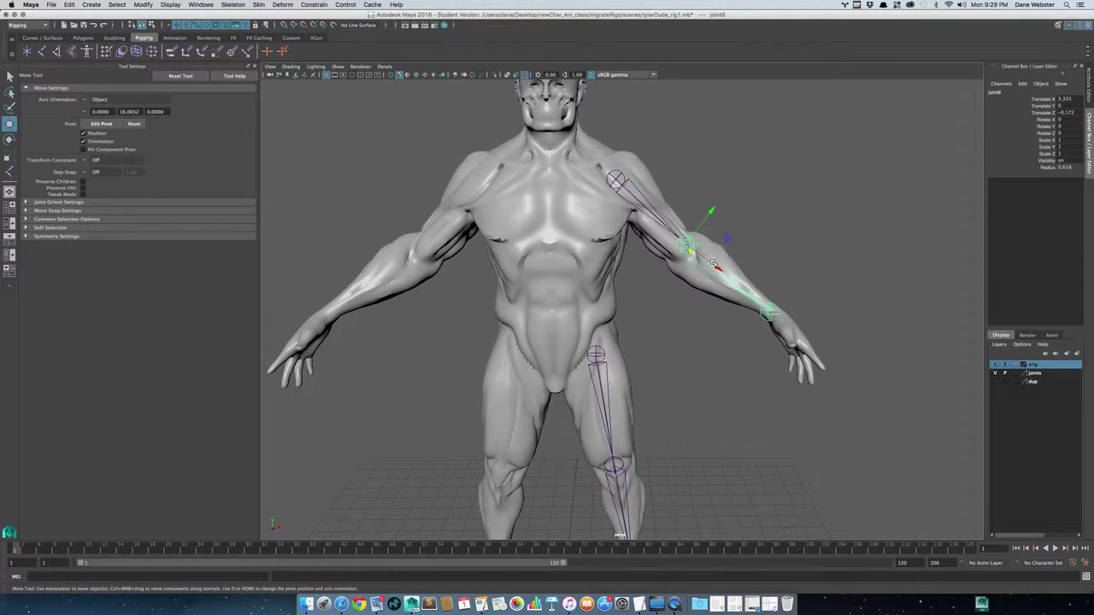
left_click_drag(713, 265, 666, 264, "alt")
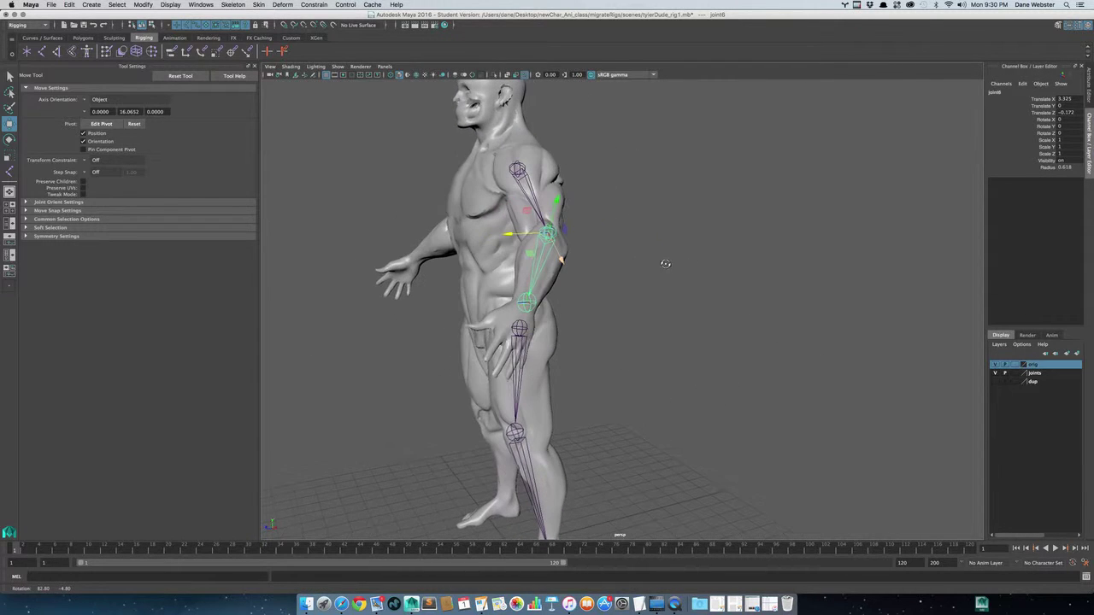
key("e")
key("r")
key("e")
left_click_drag(546, 258, 591, 193)
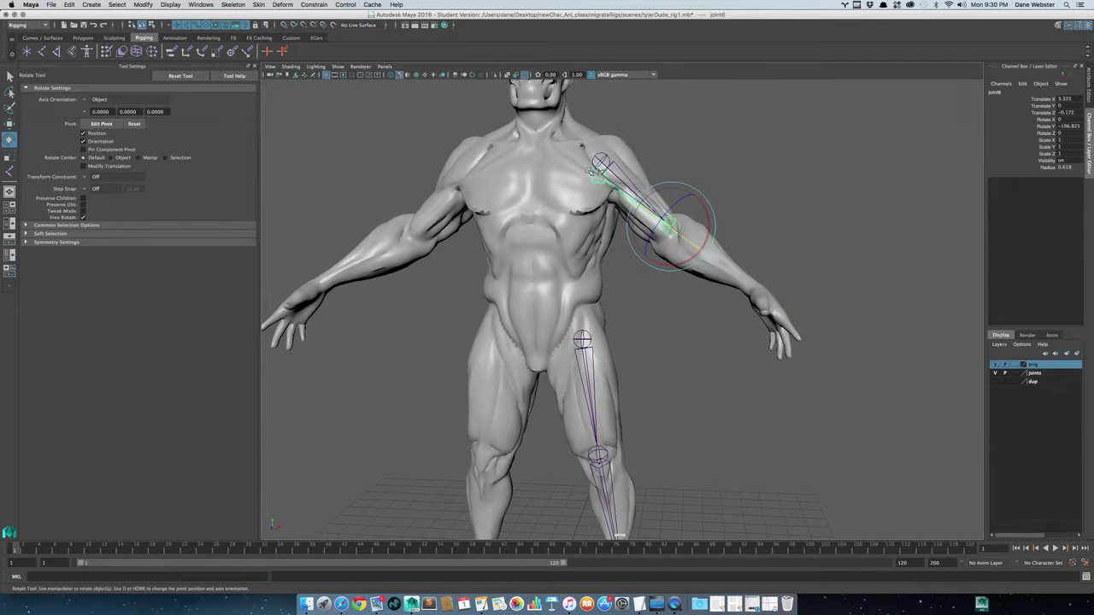
key("super+z")
- Examine the left elbow and forearm joints from several angles in the perspective view
left_click_drag(806, 300, 742, 310, "alt")
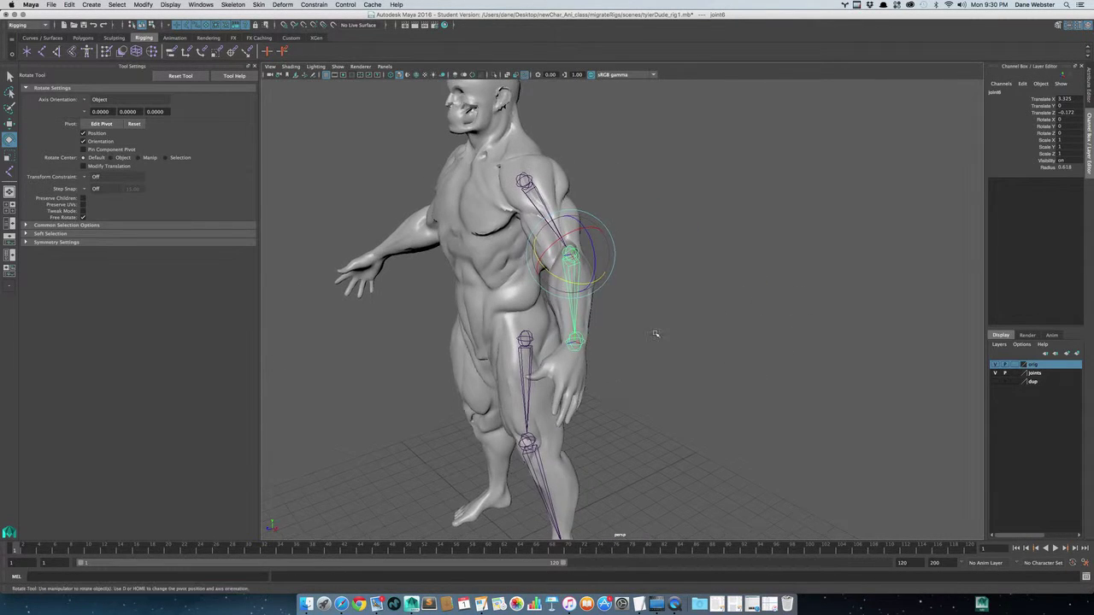
right_click_drag(654, 332, 674, 341, "alt")
middle_click_drag(637, 339, 644, 326, "alt")
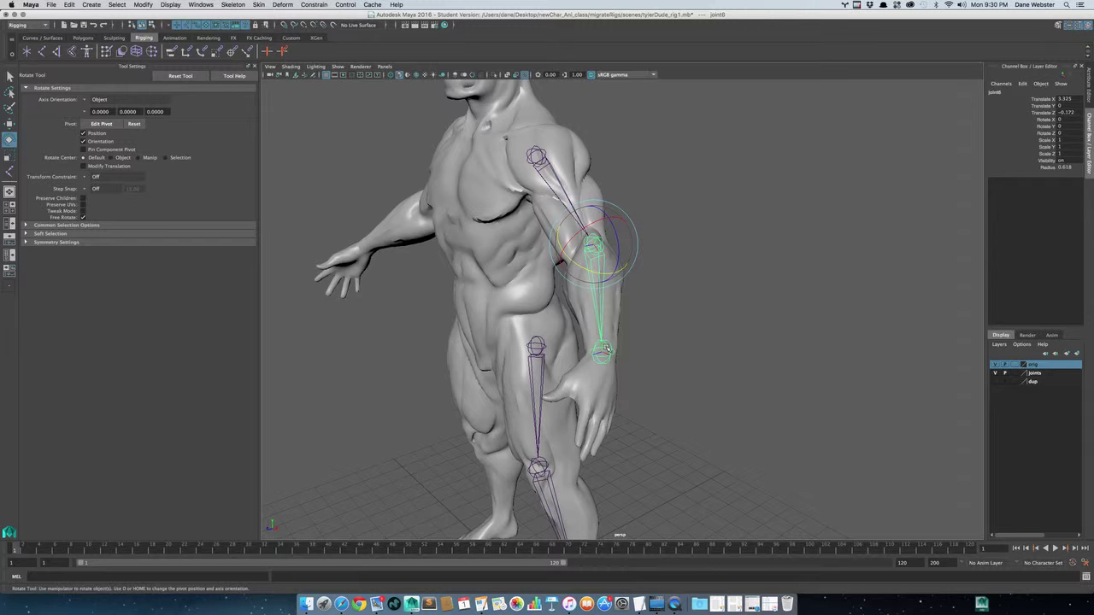
left_click(233, 5)
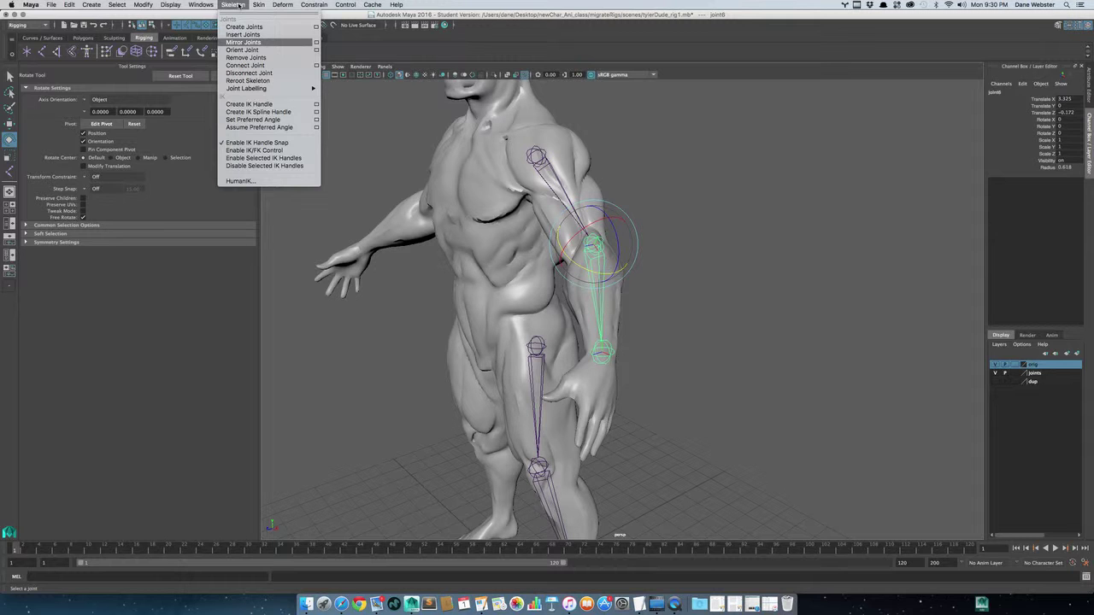
left_click(240, 6)
left_click_drag(537, 276, 585, 286, "alt")
right_click_drag(585, 286, 621, 298, "alt")
middle_click_drag(601, 314, 596, 323, "alt")
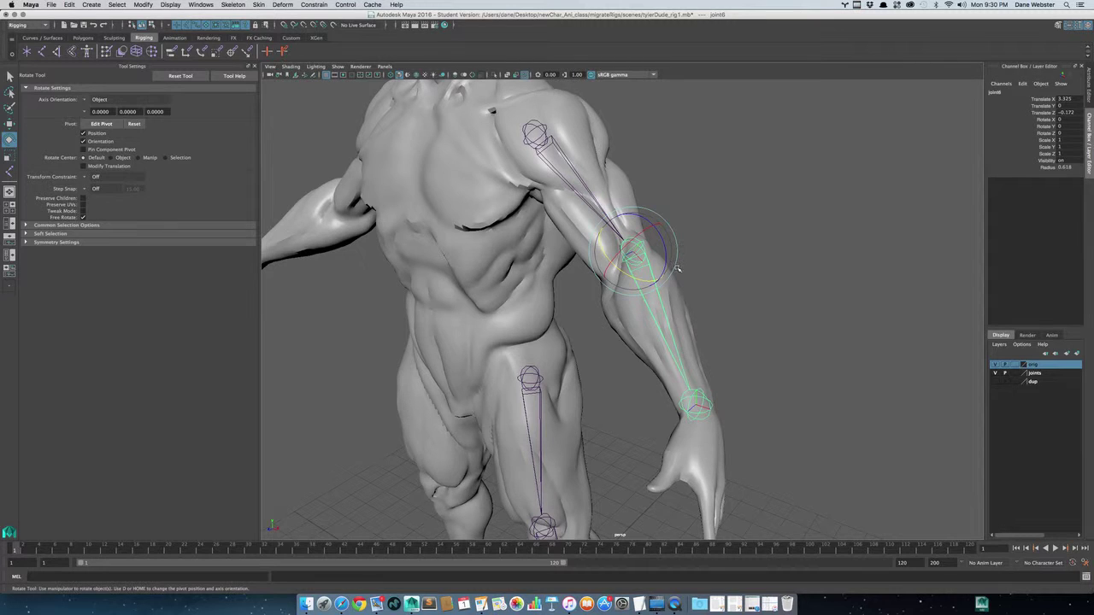
left_click_drag(674, 291, 625, 285, "alt")
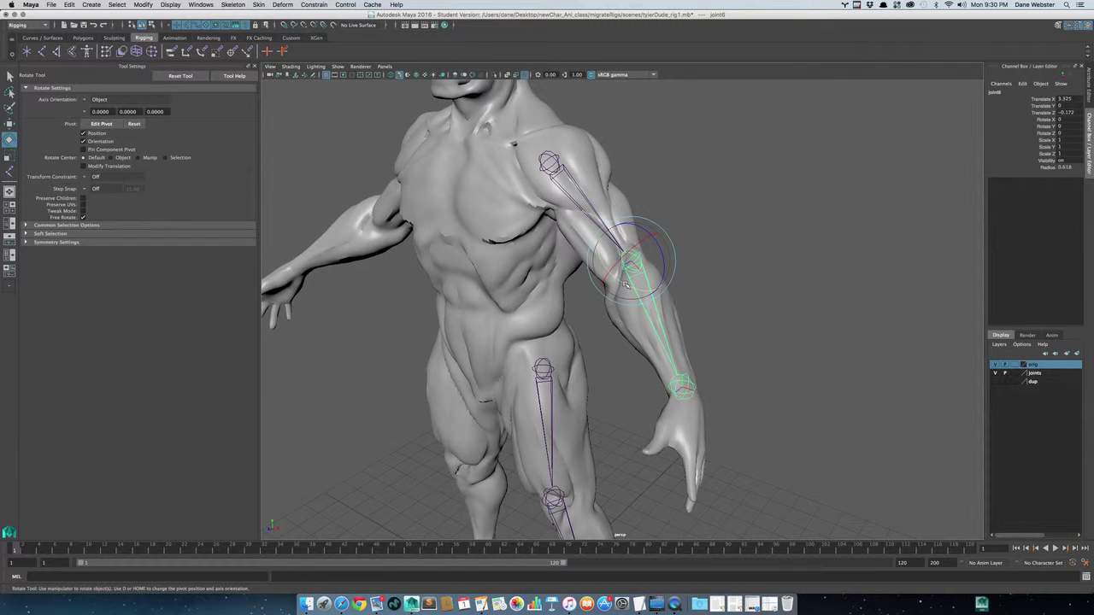
left_click_drag(625, 285, 668, 261, "alt")
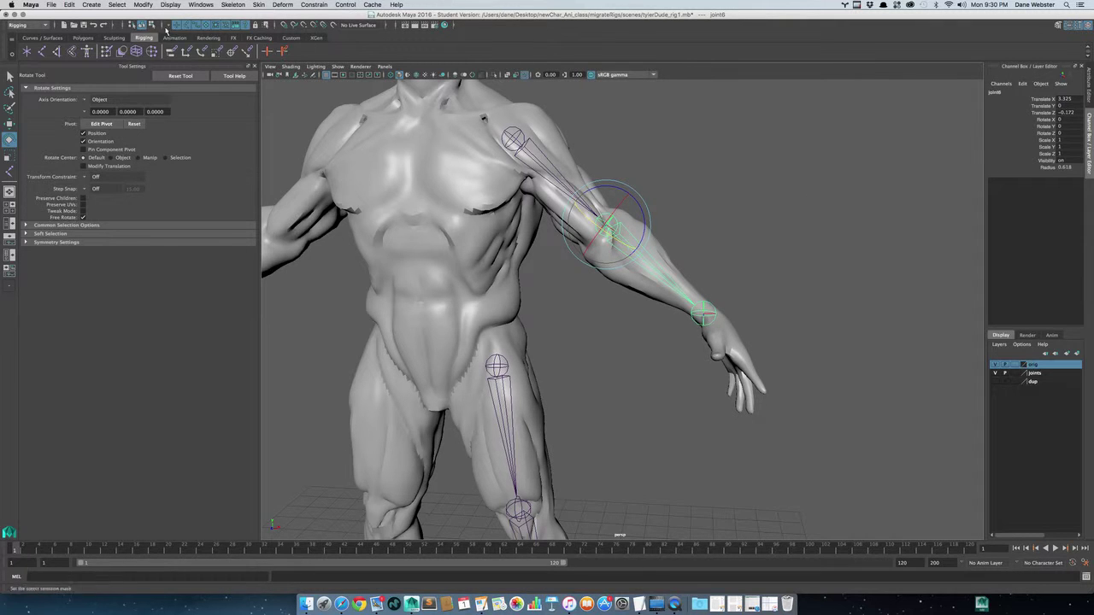
- Switch to component selection and display the Local Rotation Axes of the left elbow and wrist joints
left_click(152, 25)
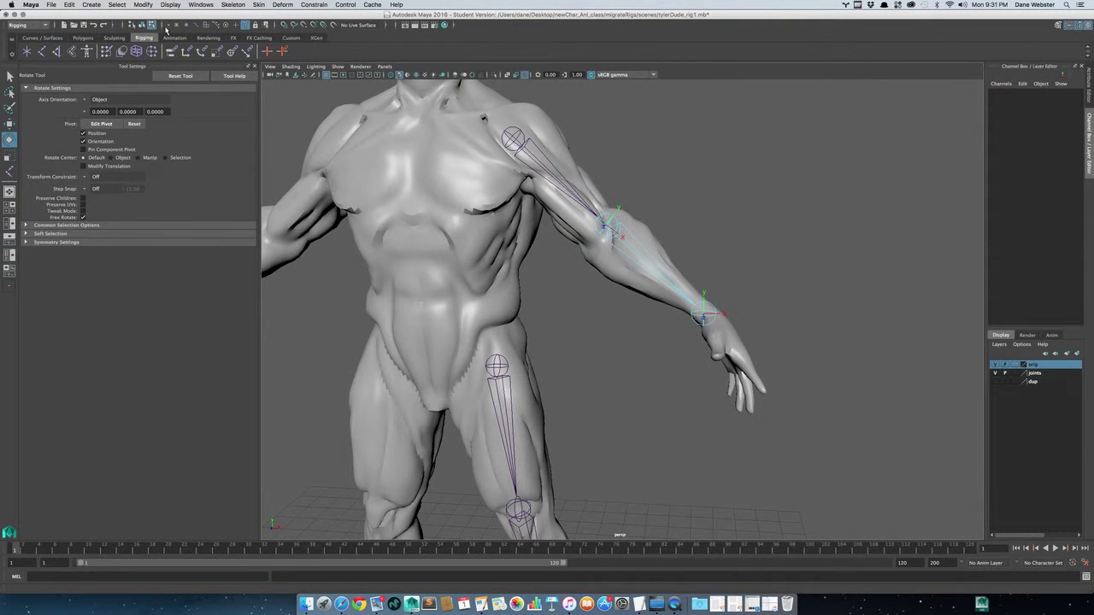
left_click(176, 25)
right_click(246, 28)
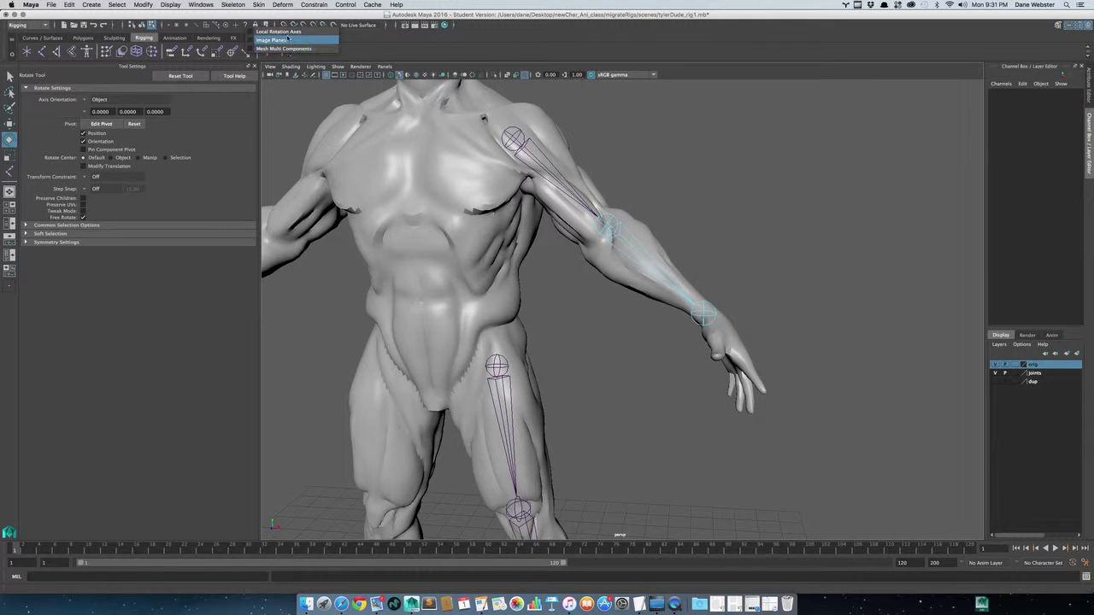
left_click(279, 31)
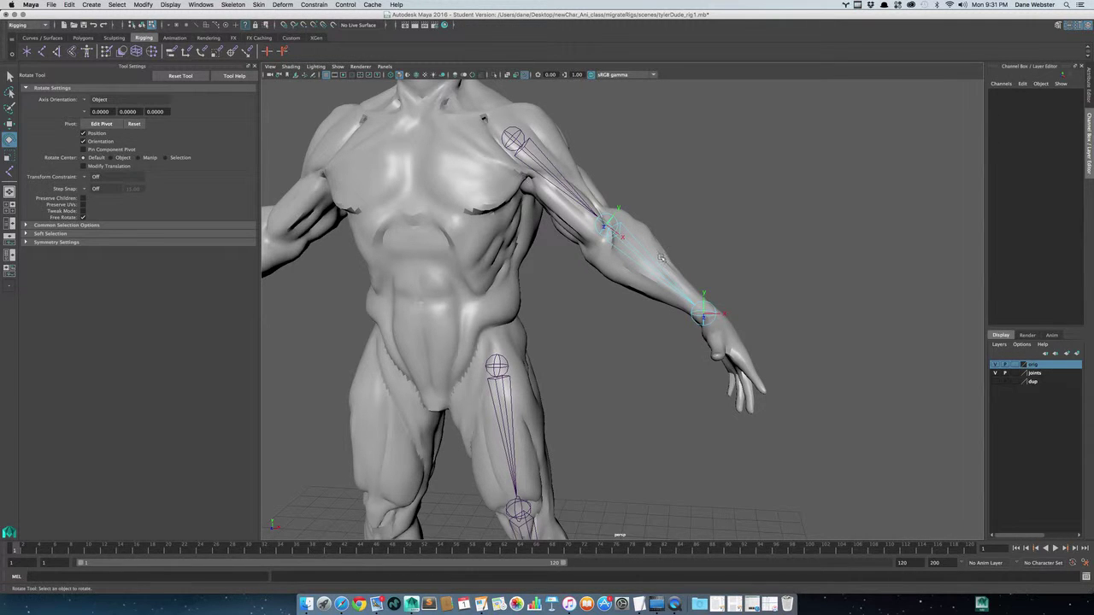
- Select the elbow joint's local rotation axis and examine its orientation relative to the forearm from several angles
right_click_drag(616, 217, 740, 229, "alt")
left_click_drag(649, 185, 619, 196, "alt")
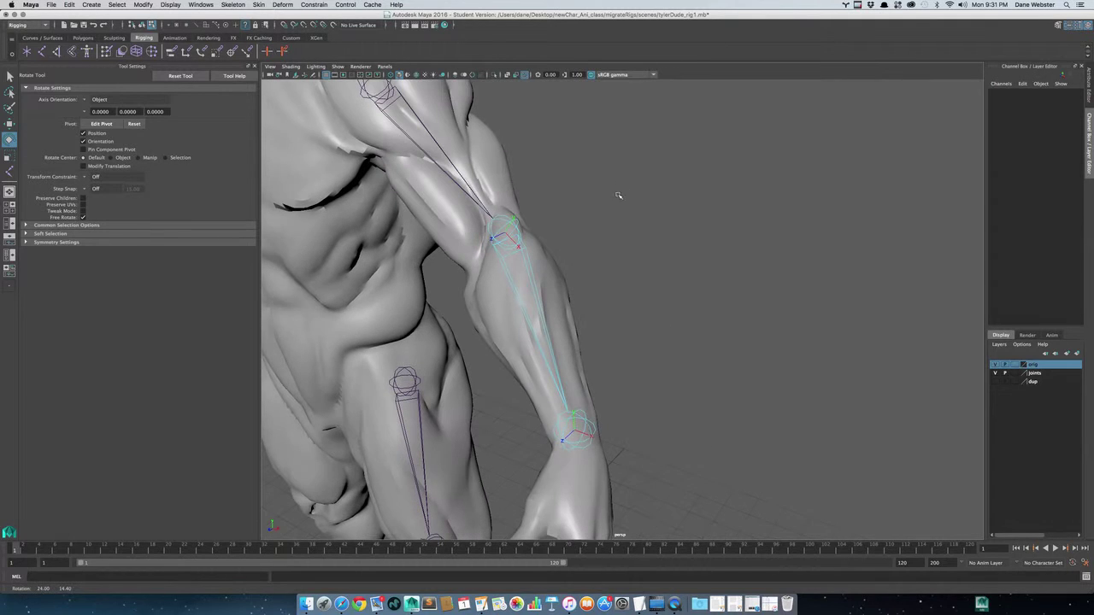
left_click(517, 245)
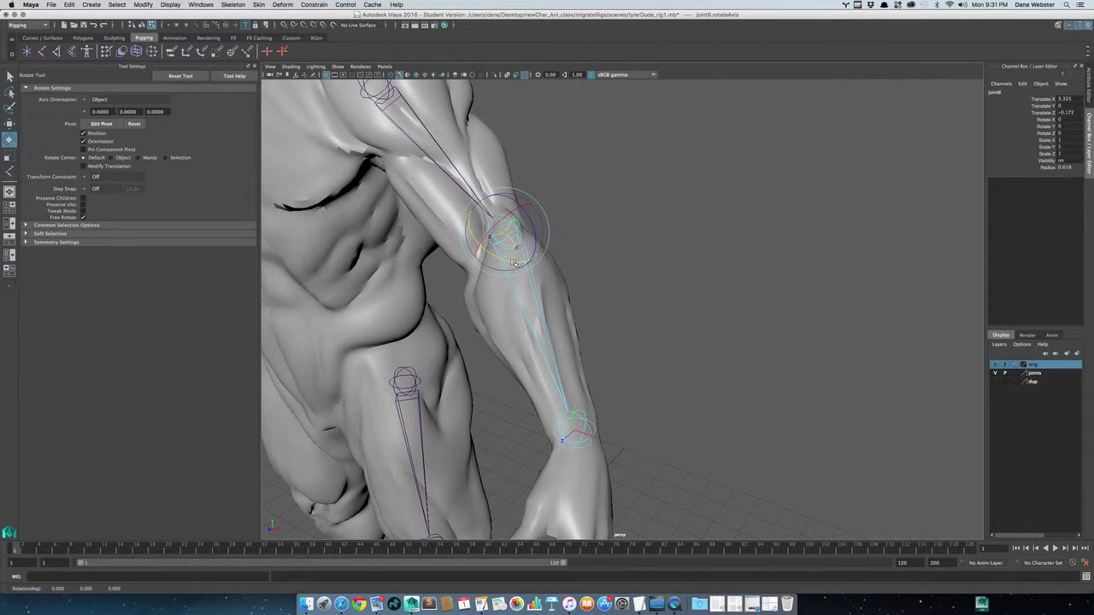
left_click_drag(505, 261, 465, 278, "alt")
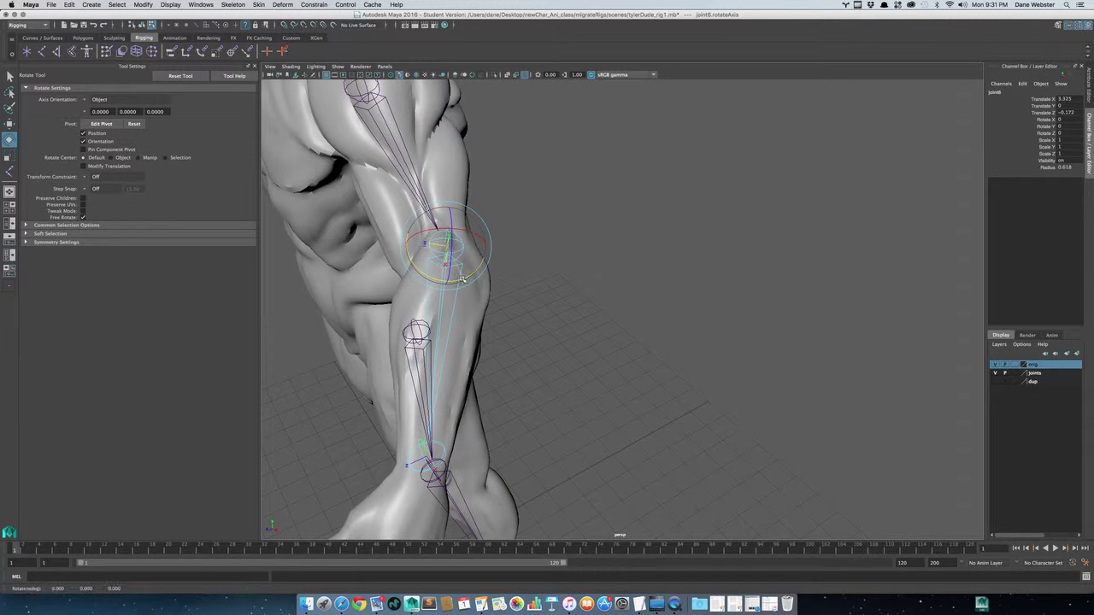
left_click_drag(461, 279, 550, 324, "alt")
key("space")
left_click(557, 331)
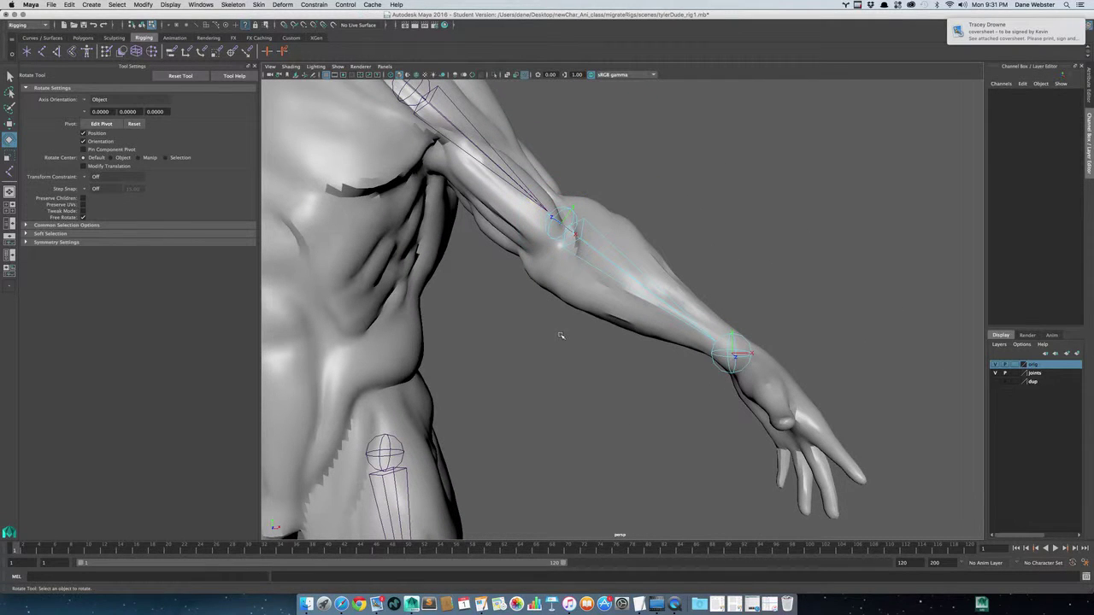
- Examine the elbow and wrist rotation axes against the left arm in the front view
key("space")
left_click_drag(559, 333, 558, 354)
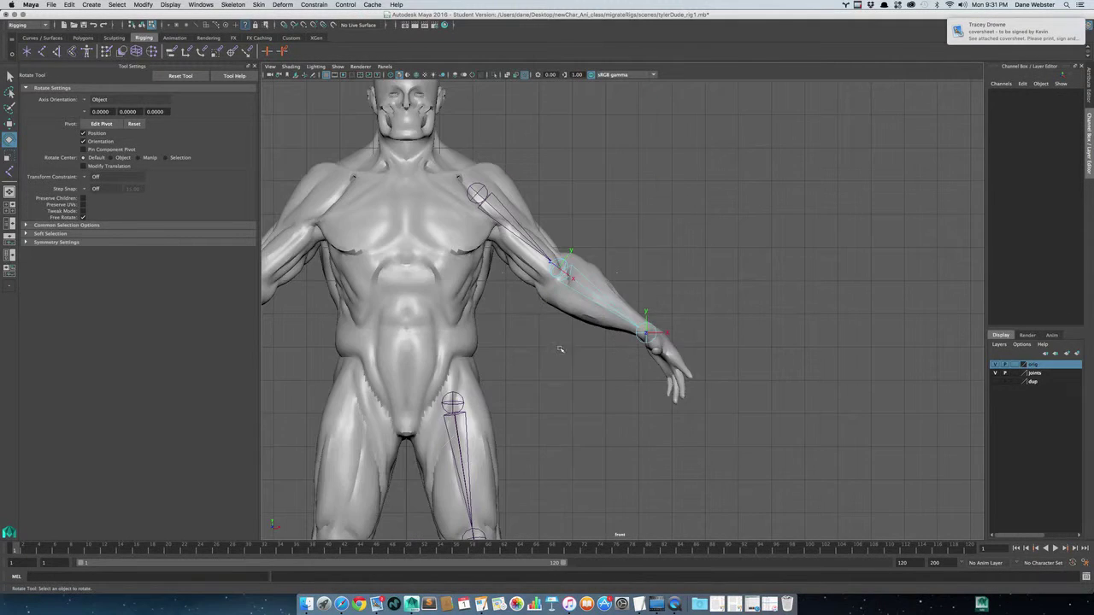
right_click_drag(542, 305, 816, 303, "alt")
middle_click_drag(529, 275, 665, 335, "alt")
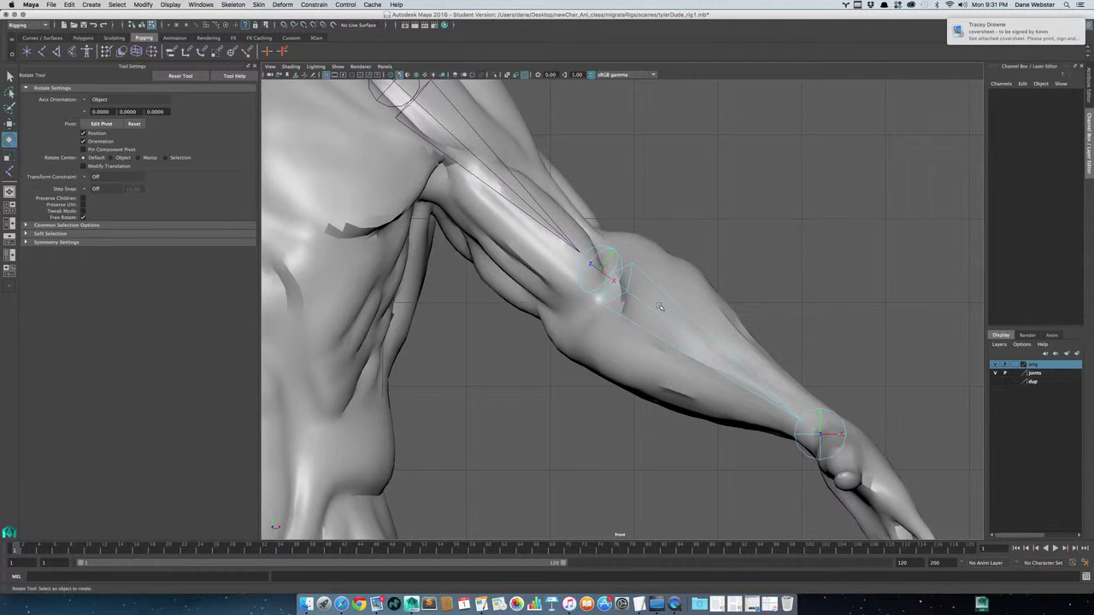
right_click_drag(764, 254, 593, 236, "alt")
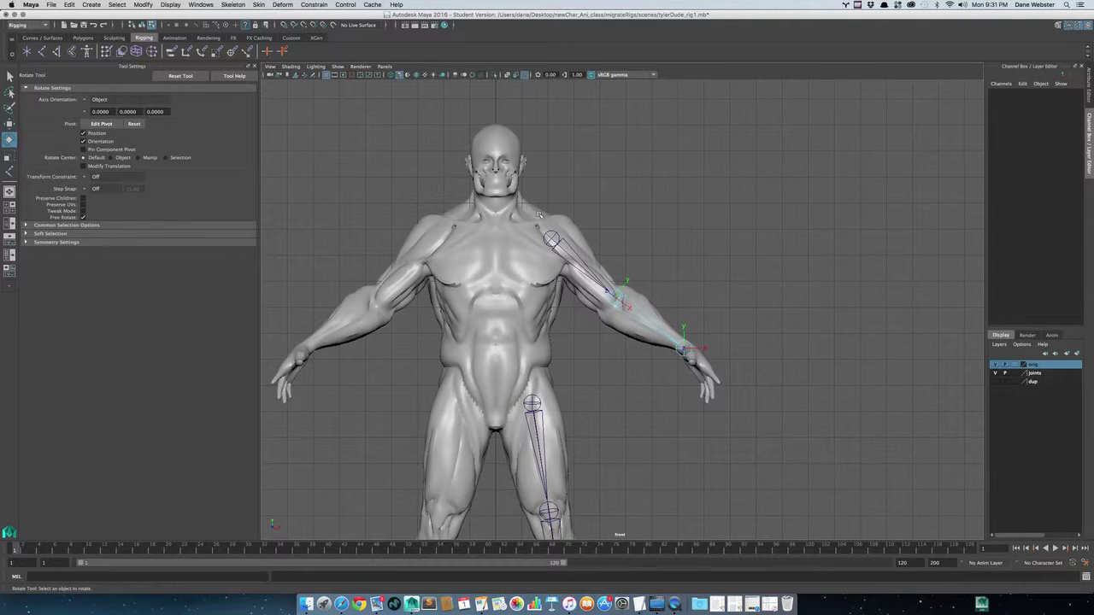
right_click_drag(599, 322, 949, 367, "alt")
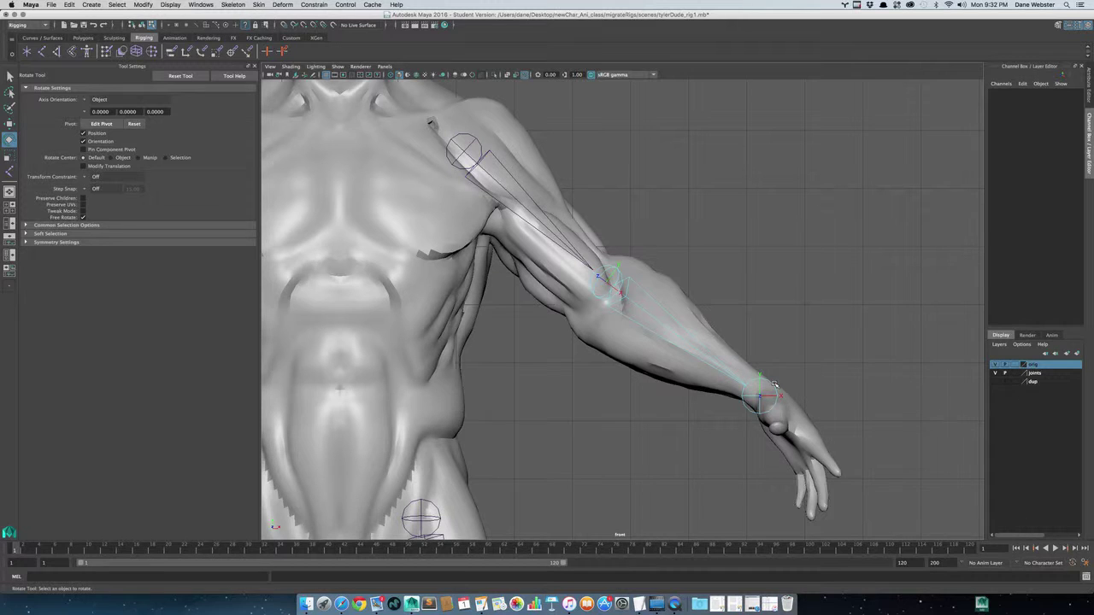
- Reselect the left elbow joint in the perspective view and hide its local rotation axes in component selection mode
key("space")
left_click_drag(779, 294, 501, 304)
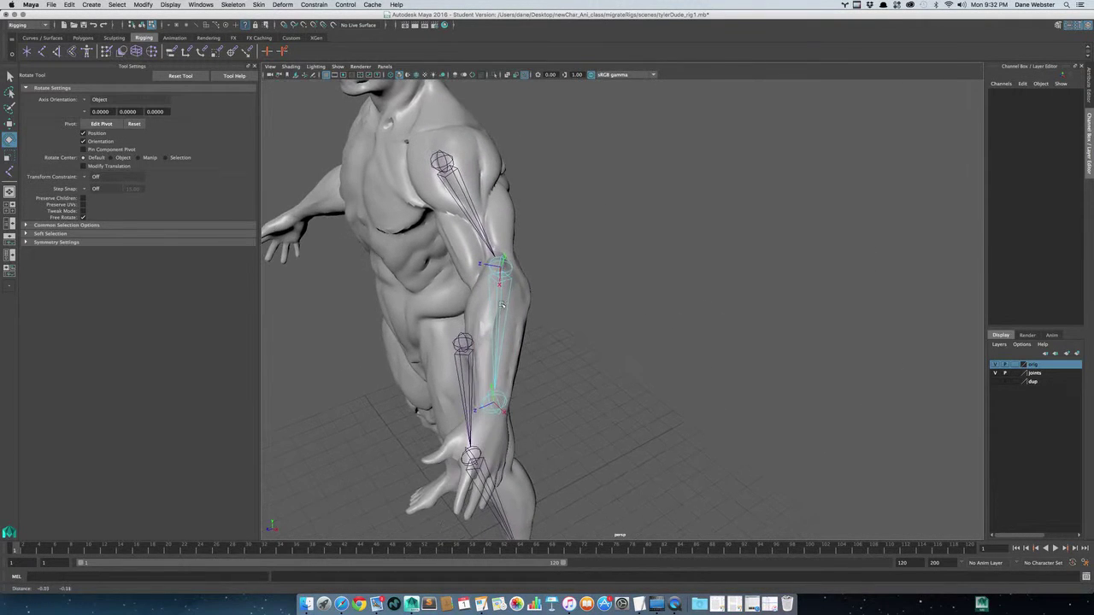
right_click_drag(508, 298, 605, 249)
right_click(510, 269)
left_click(507, 316)
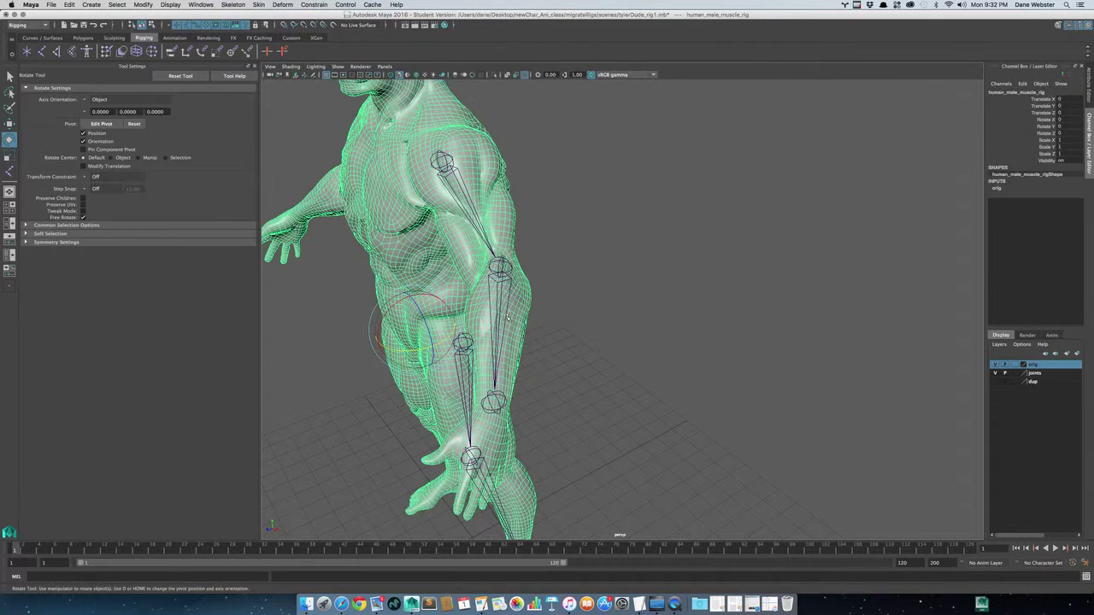
left_click(502, 286)
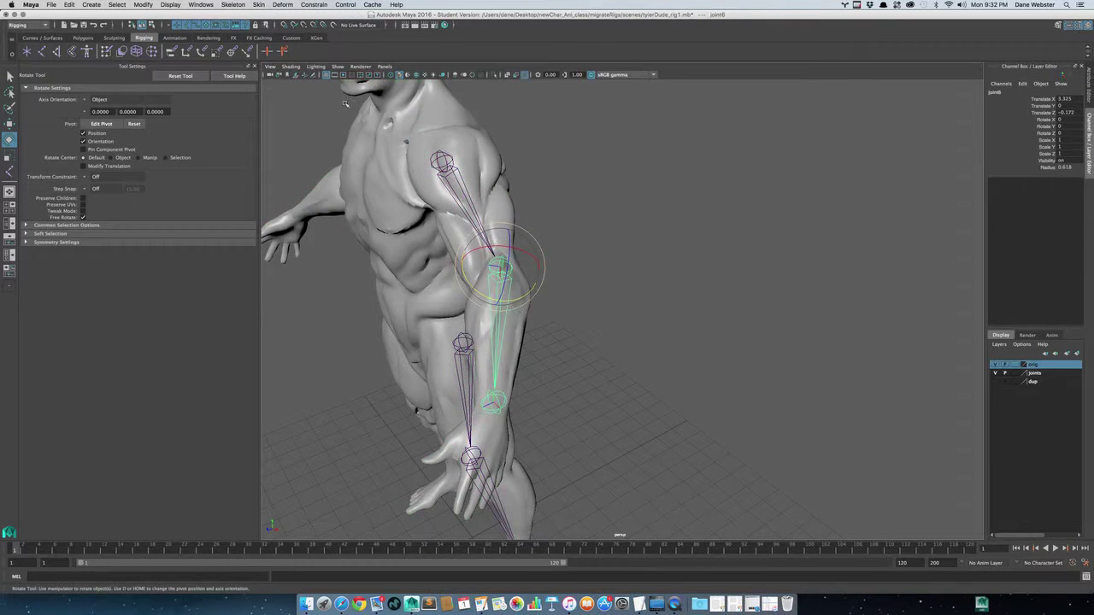
left_click(151, 24)
left_click(242, 24)
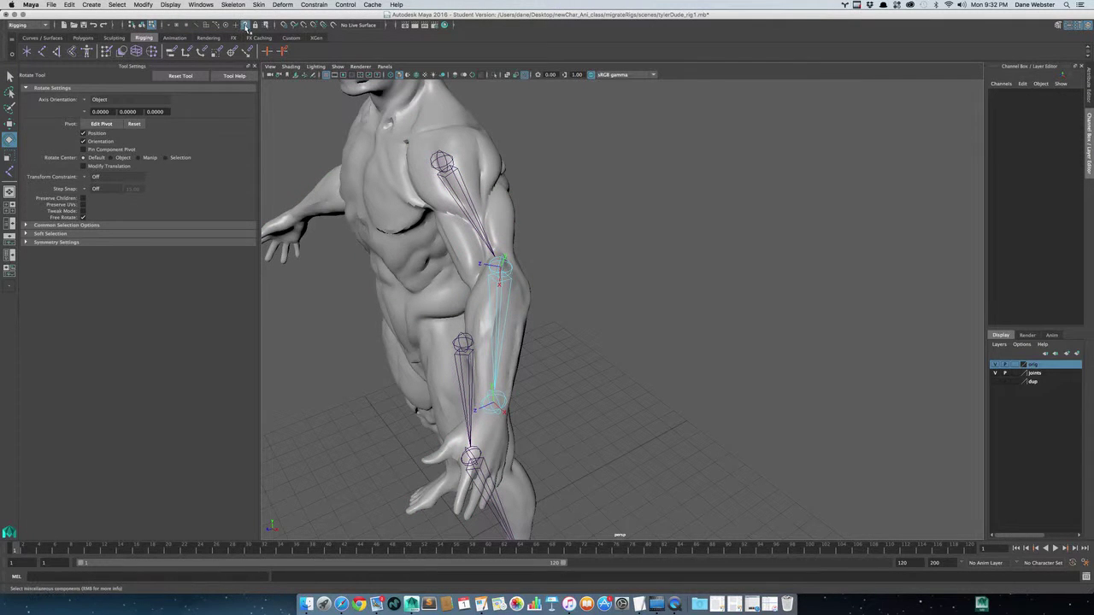
left_click_drag(518, 292, 593, 285, "alt")
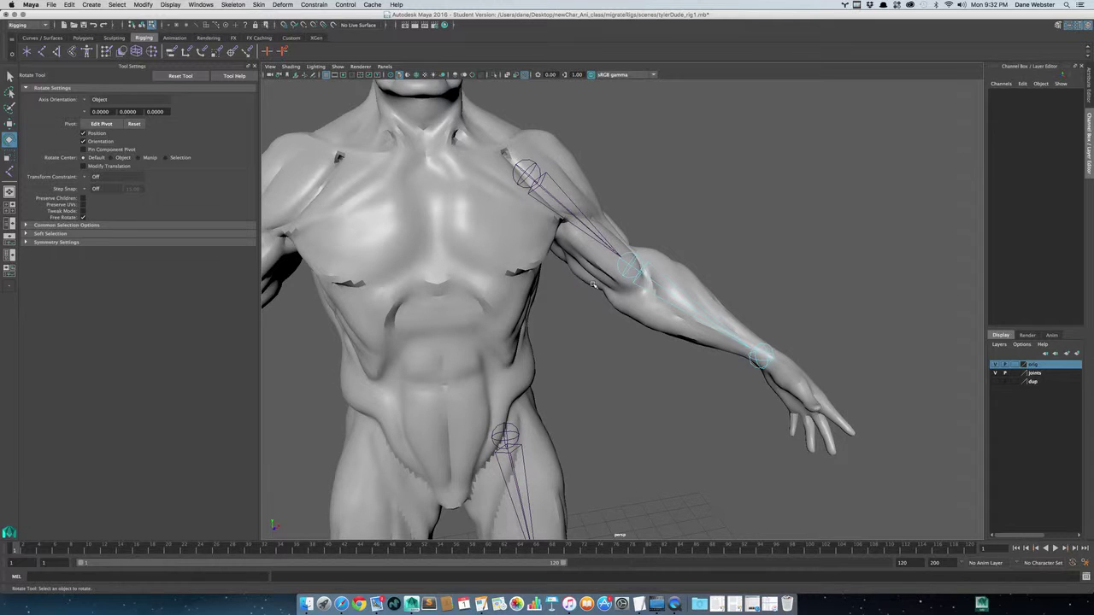
- Return to object selection mode and clear the selection of the left forearm joints
left_click_drag(659, 277, 594, 305, "alt")
right_click_drag(534, 415, 655, 418, "alt")
left_click_drag(628, 379, 706, 316, "alt")
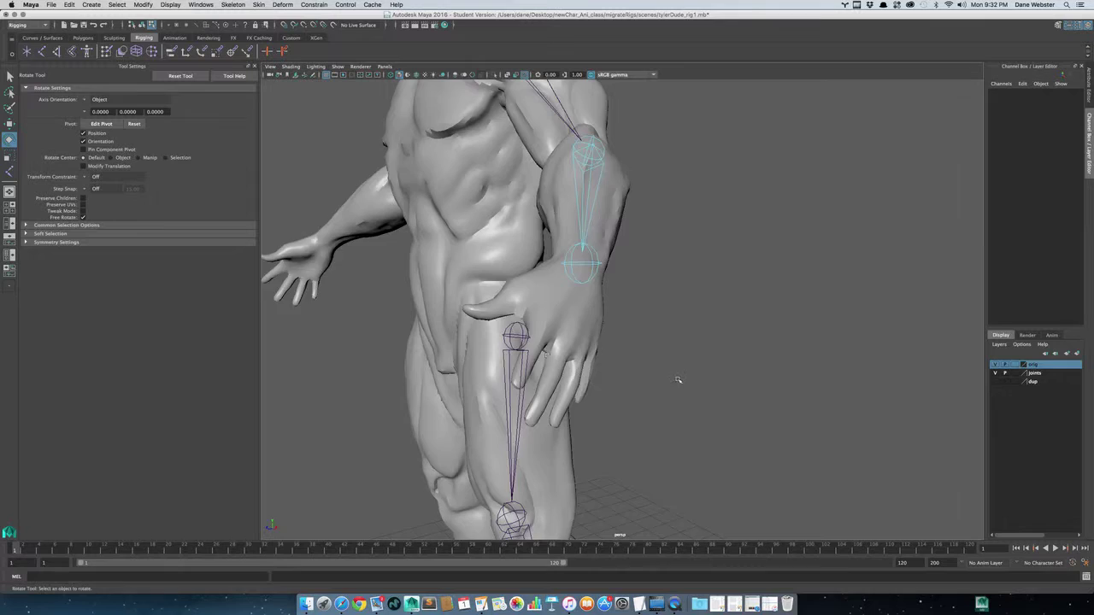
right_click_drag(679, 380, 595, 348, "alt")
right_click_drag(538, 253, 574, 241)
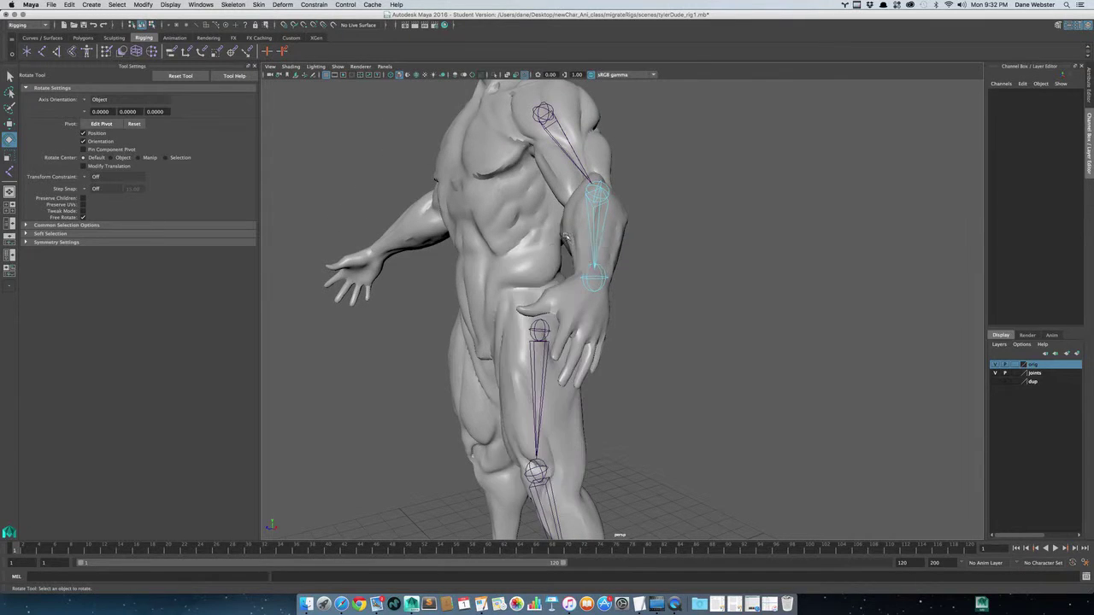
left_click(513, 262)
- Select the left hip joint to examine the leg's joint chain in the perspective view, and deselect it
left_click_drag(492, 282, 555, 288, "alt")
right_click_drag(555, 289, 493, 289, "alt")
middle_click_drag(493, 289, 502, 226, "alt")
left_click_drag(502, 226, 479, 232, "alt")
left_click(688, 324)
left_click(576, 292)
left_click_drag(691, 332, 647, 337, "alt")
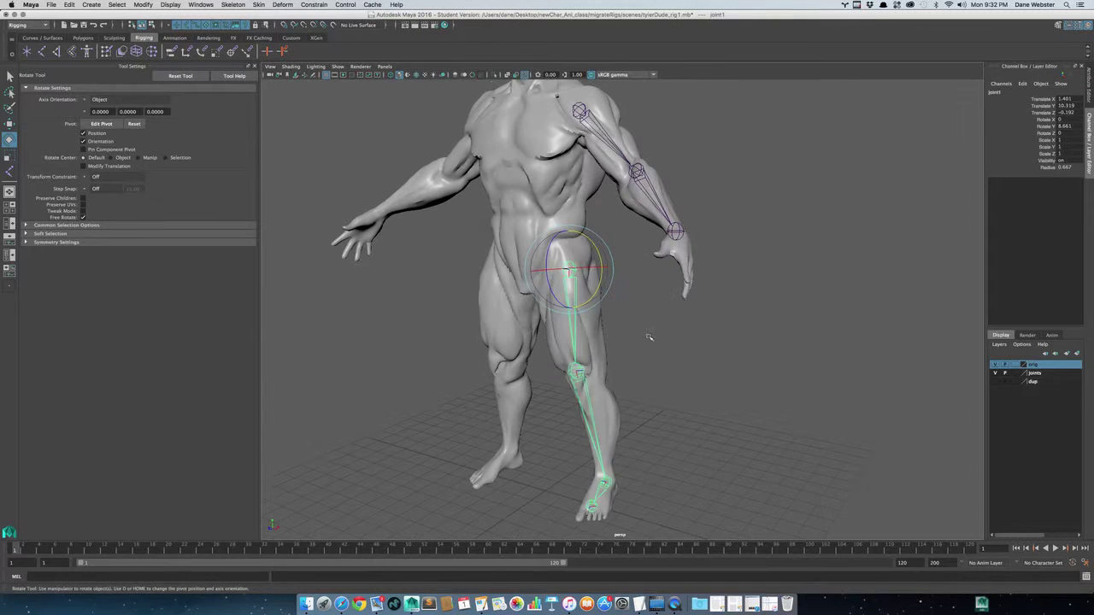
left_click(678, 351)
- In the side view, draw the first three spine joints from the pelvis up to the middle of the torso with the Joint tool
key("space")
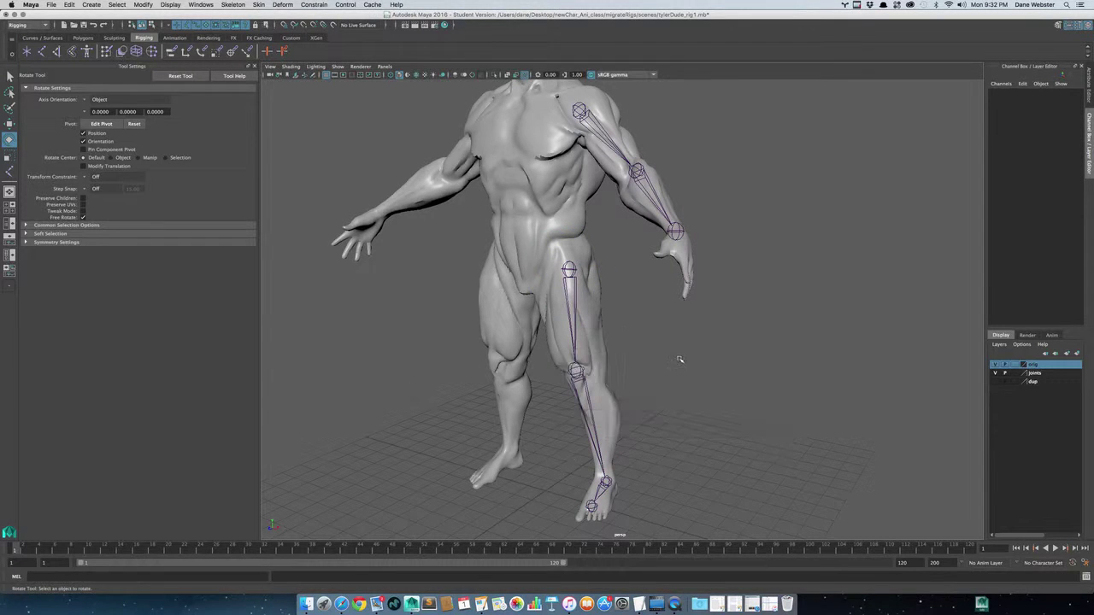
key("space")
left_click_drag(680, 354, 709, 360)
right_click_drag(555, 275, 613, 274, "alt")
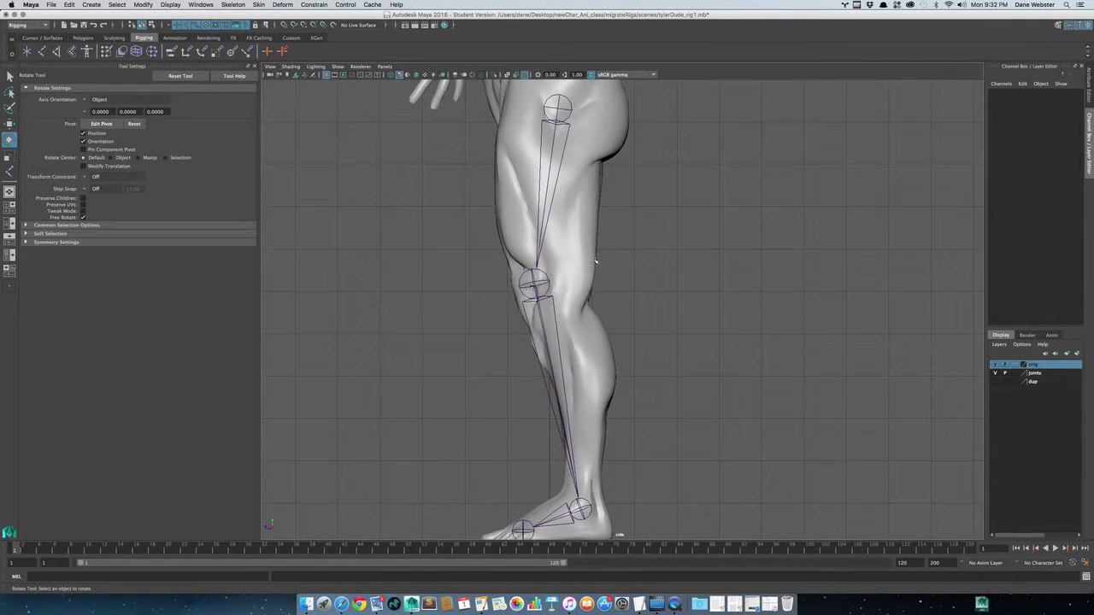
middle_click_drag(591, 261, 609, 487, "alt")
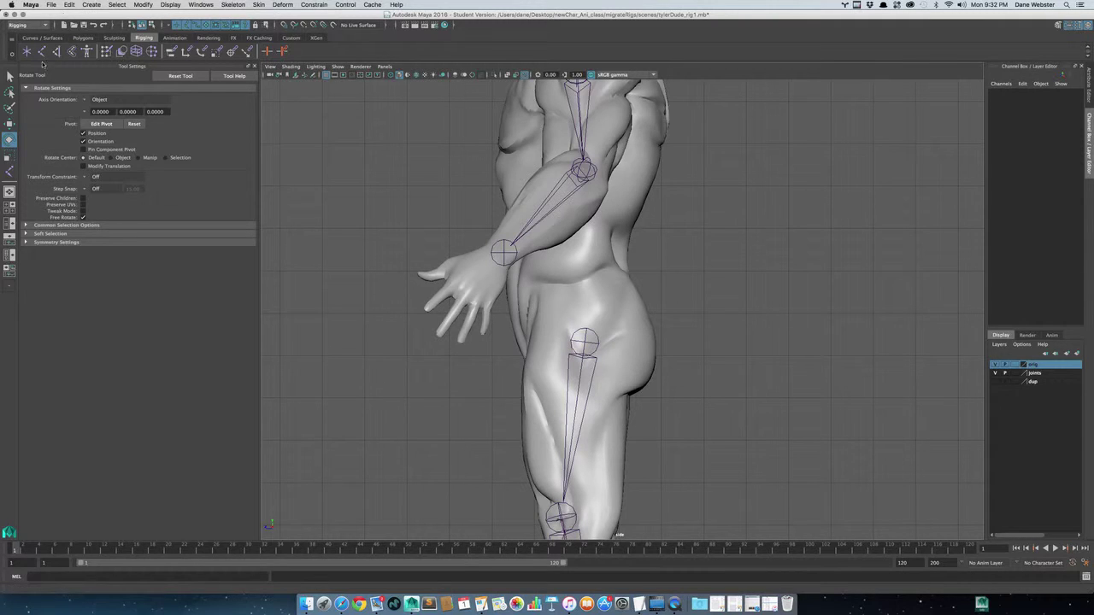
left_click(26, 52)
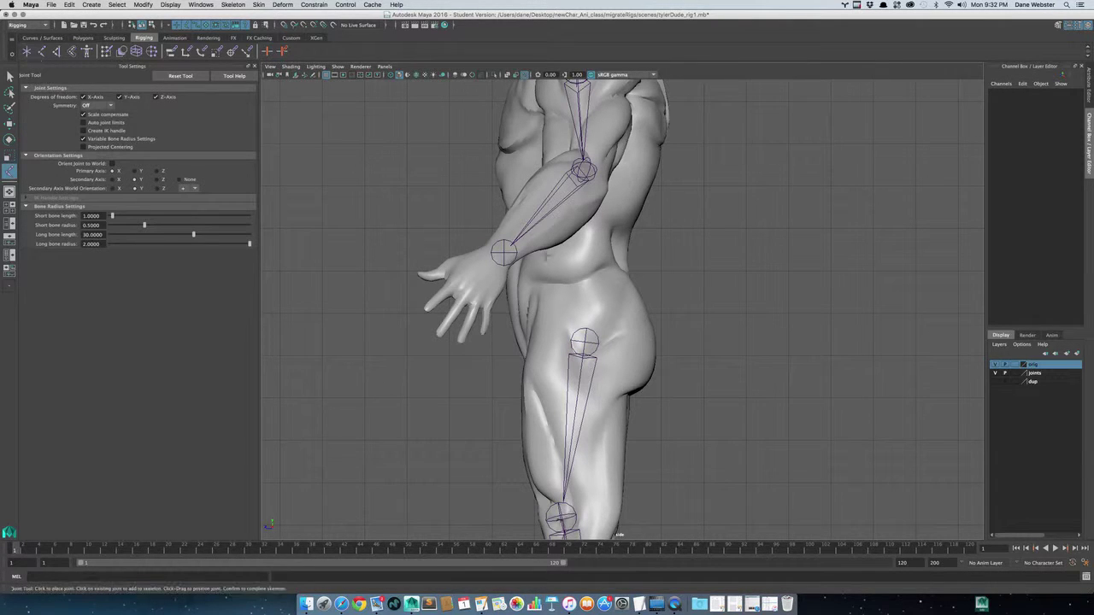
left_click(563, 300)
left_click_drag(566, 297, 566, 299)
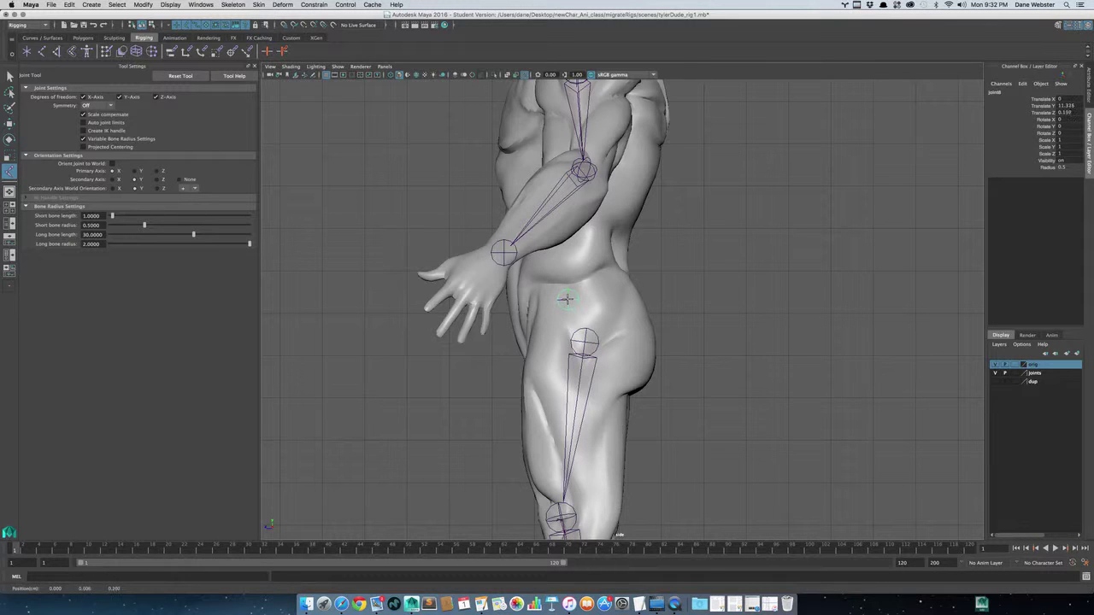
left_click(565, 250)
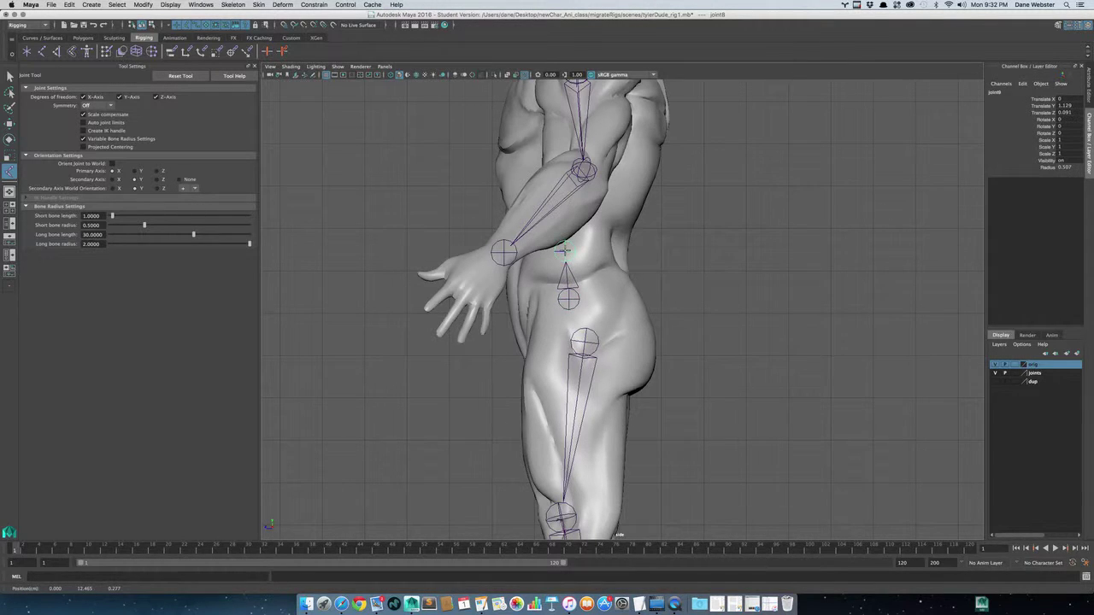
left_click(569, 202)
- Continue the spine chain with joints at the upper chest, neck, head base and top of the head, and finish the chain
scroll(597, 309, "down", 3)
middle_click_drag(600, 319, 598, 497, "alt")
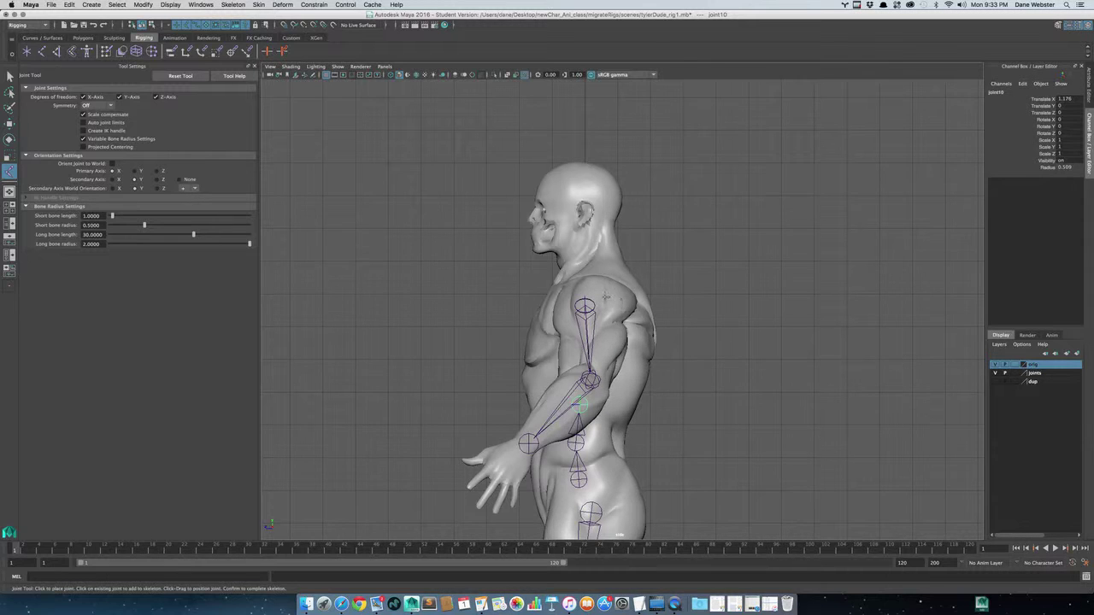
left_click_drag(602, 300, 591, 256)
left_click(590, 264)
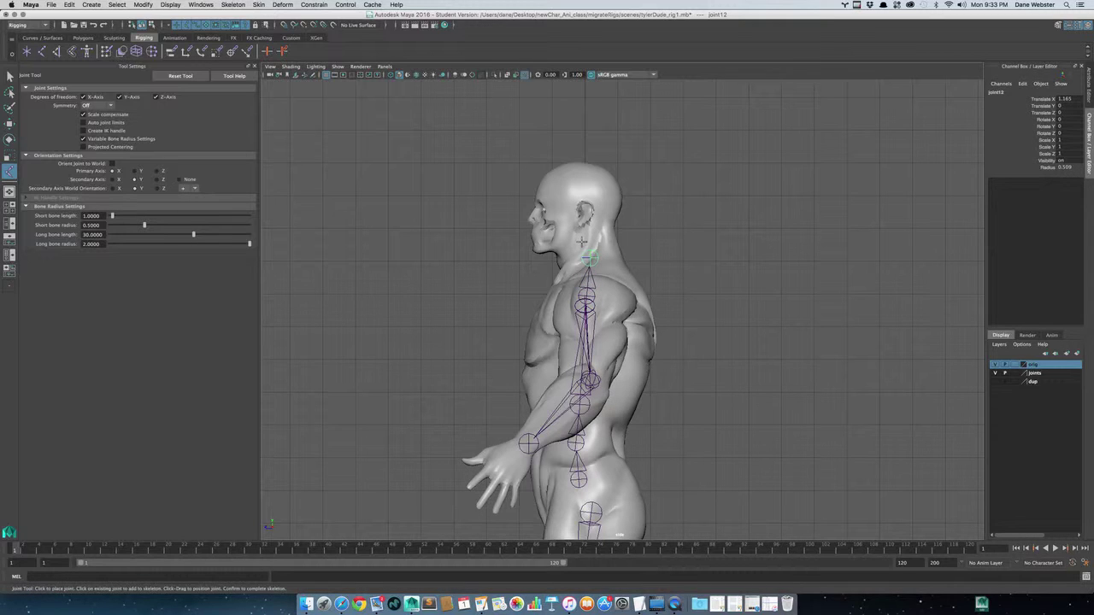
left_click(578, 231)
left_click_drag(578, 231, 580, 229)
left_click(573, 161)
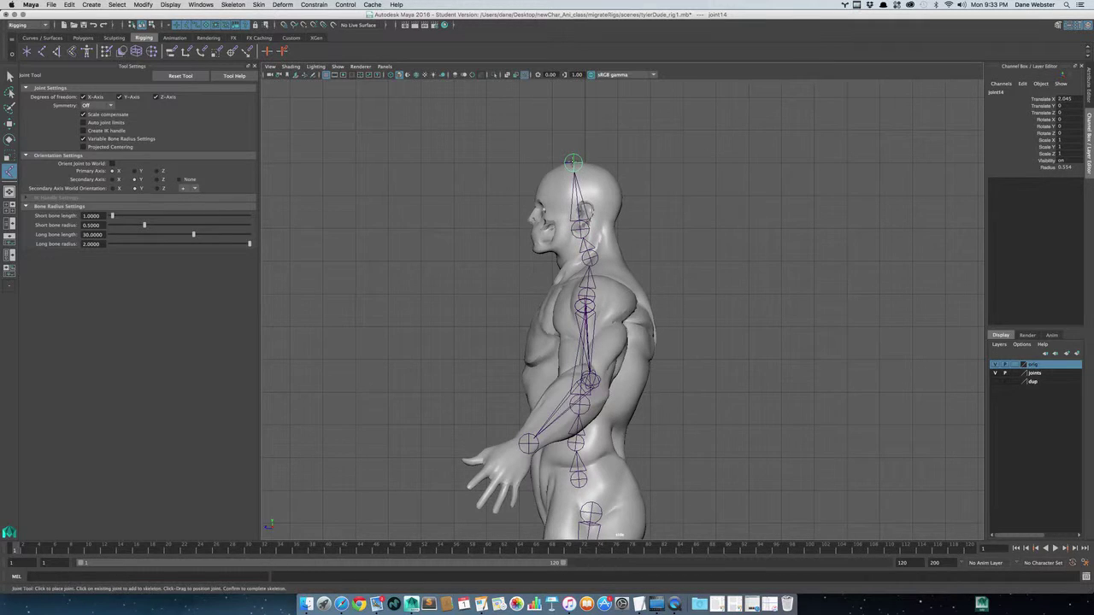
key("Return")
key("e")
- Add a jaw joint at the chin that branches off the head base joint
left_click(41, 51)
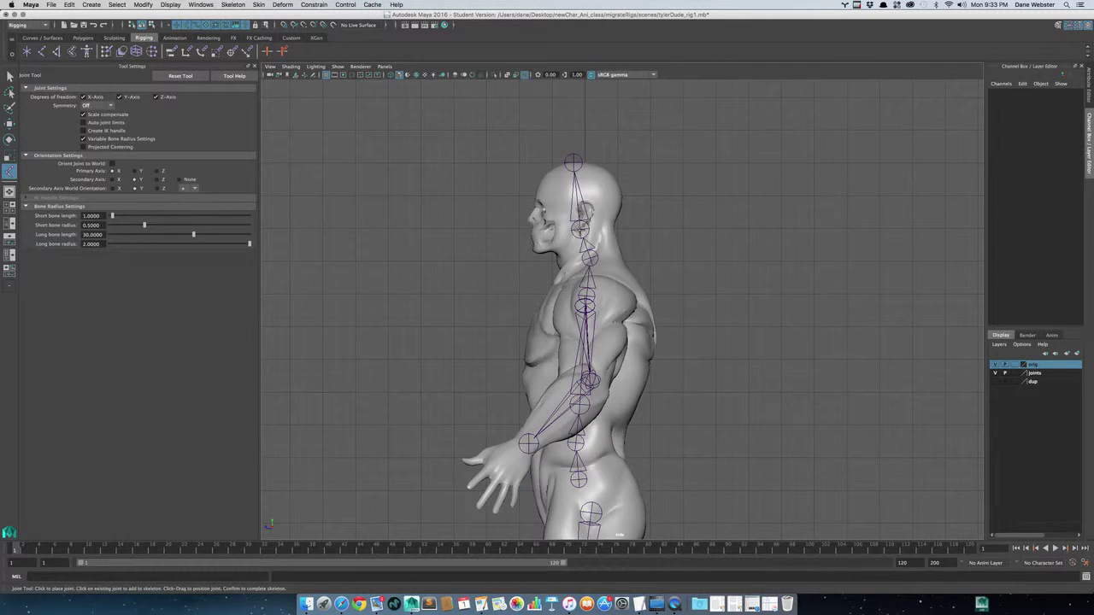
left_click(573, 161)
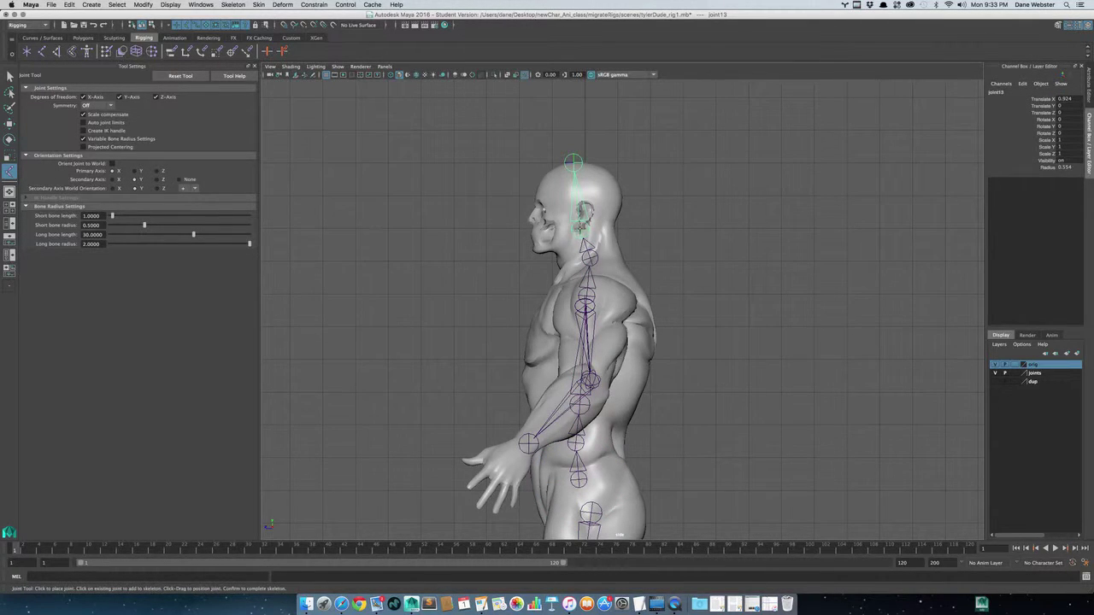
left_click(541, 250)
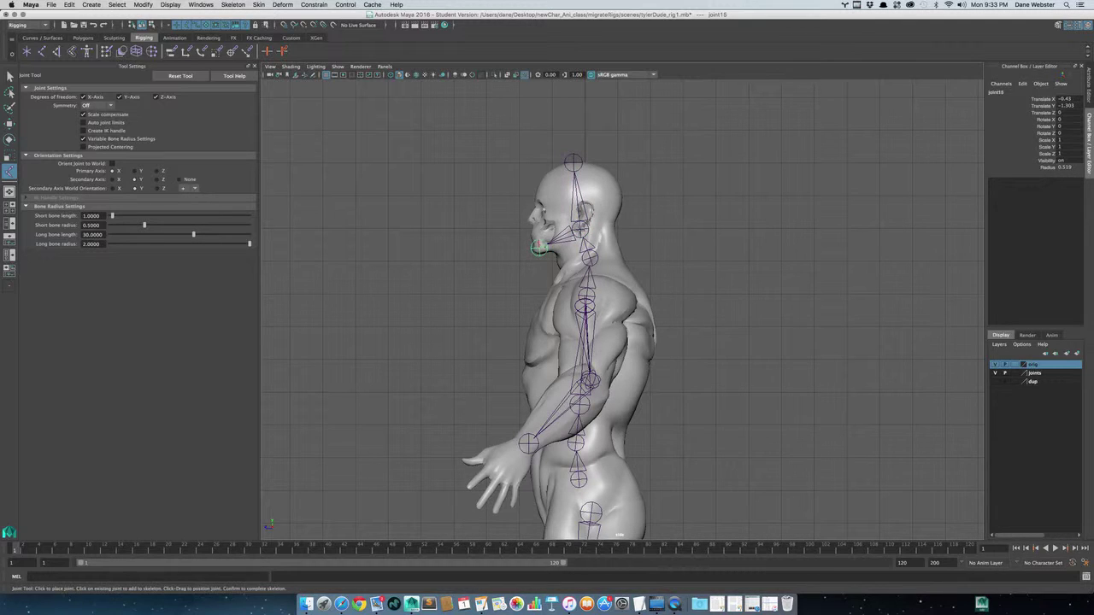
key("e")
- In the perspective view, parent the left hip joint to the root joint of the spine
key("space")
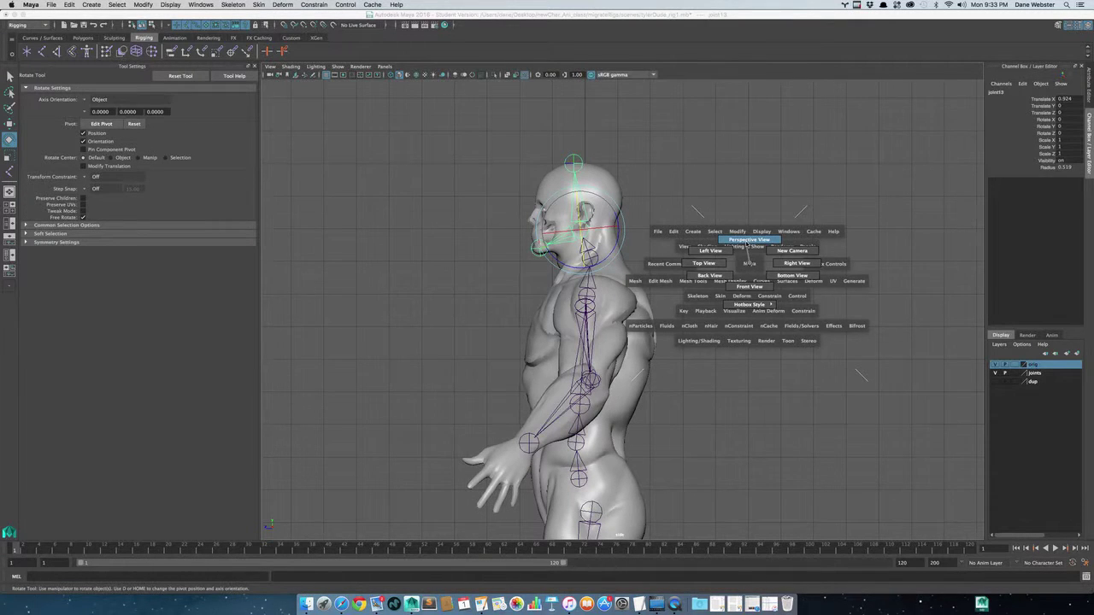
left_click_drag(749, 264, 747, 243)
right_click_drag(630, 256, 549, 259, "alt")
middle_click_drag(548, 267, 547, 315, "alt")
left_click_drag(547, 316, 575, 335, "alt")
scroll(528, 271, "up", 3)
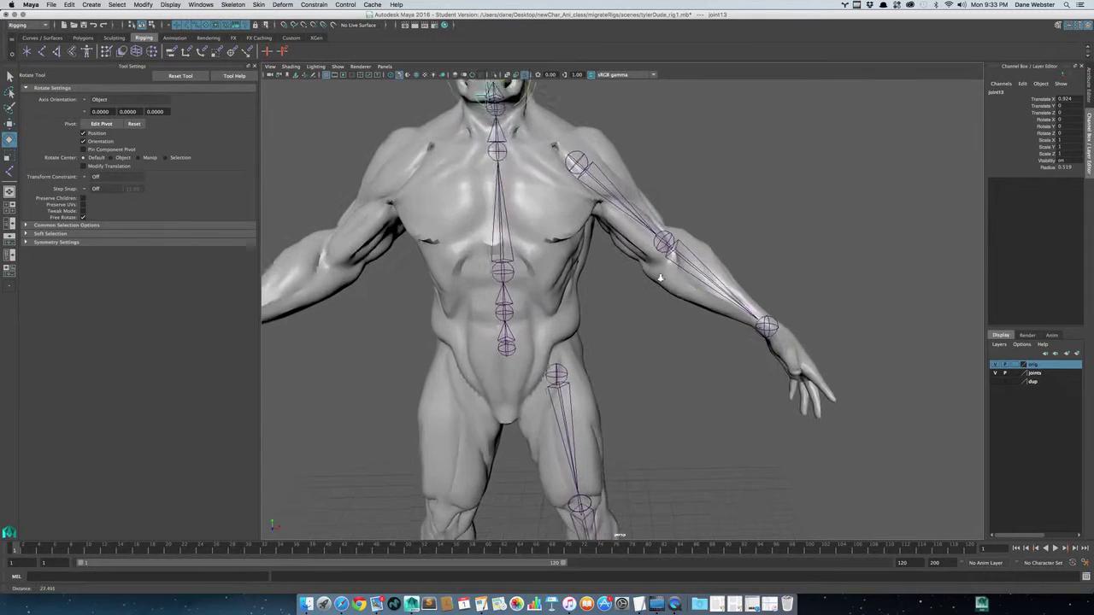
scroll(511, 342, "up", 2)
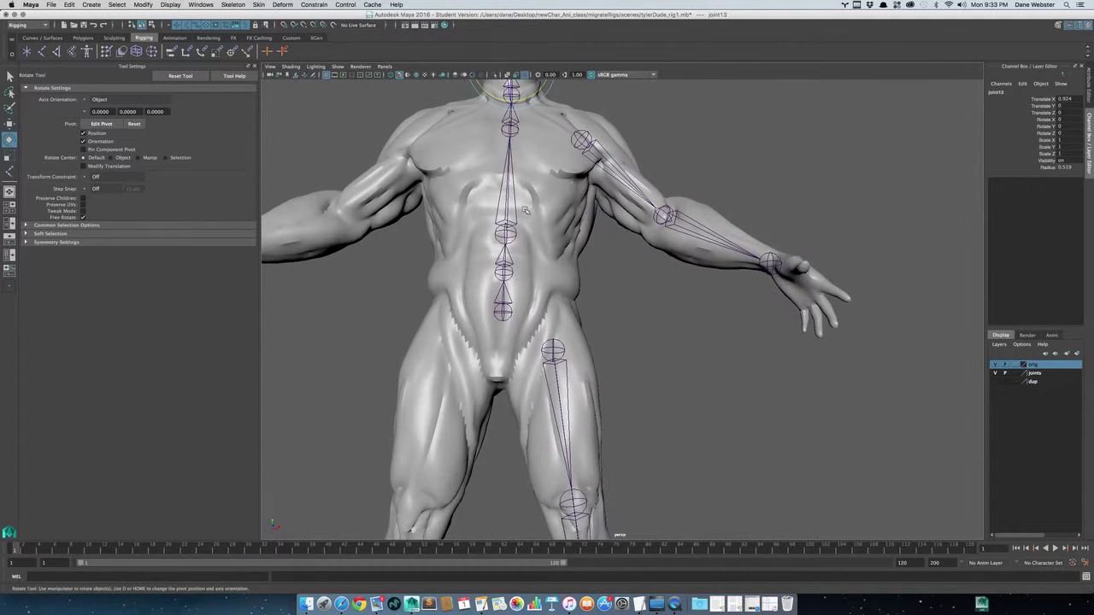
left_click_drag(525, 210, 573, 252, "alt")
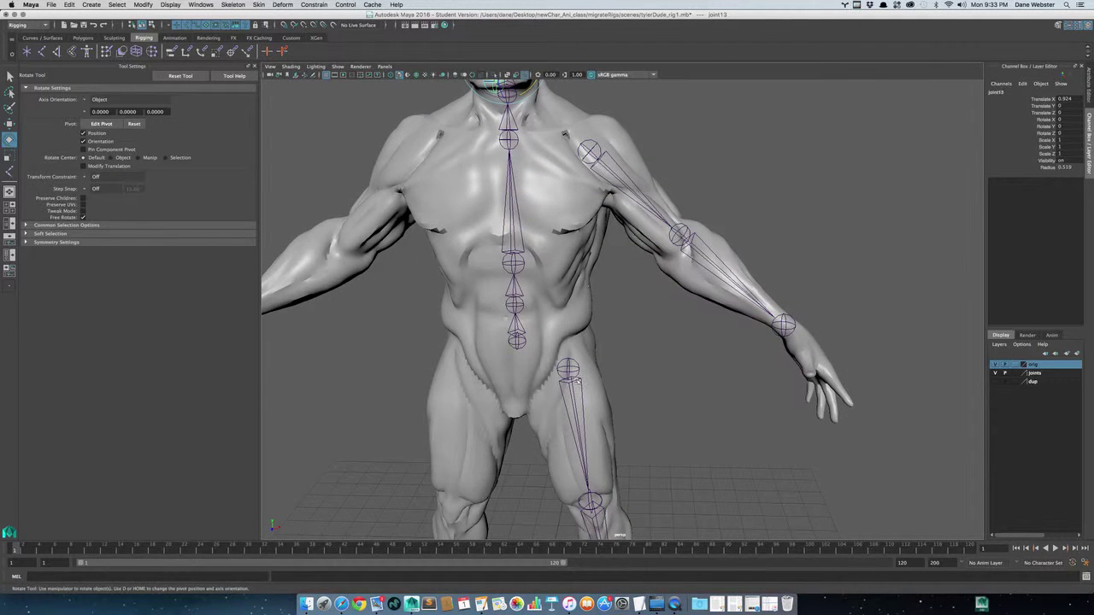
left_click(570, 371)
left_click(517, 340)
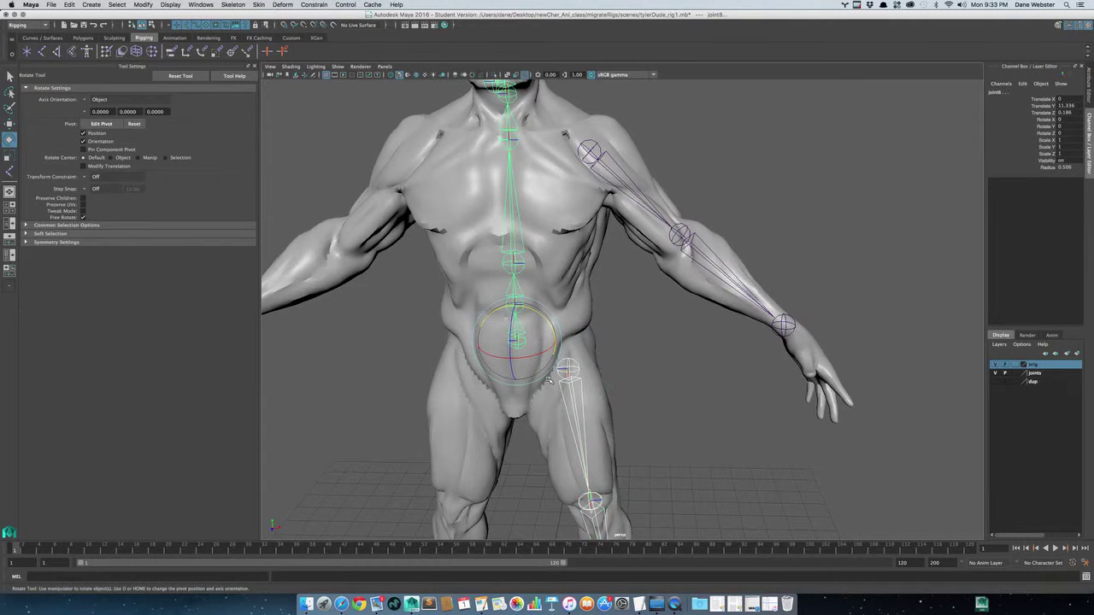
left_click(548, 382)
left_click_drag(547, 382, 591, 174, "alt")
left_click_drag(560, 231, 631, 170, "alt")
- In the front view, place a single clavicle joint between the upper chest joint and the left shoulder joint
key("space")
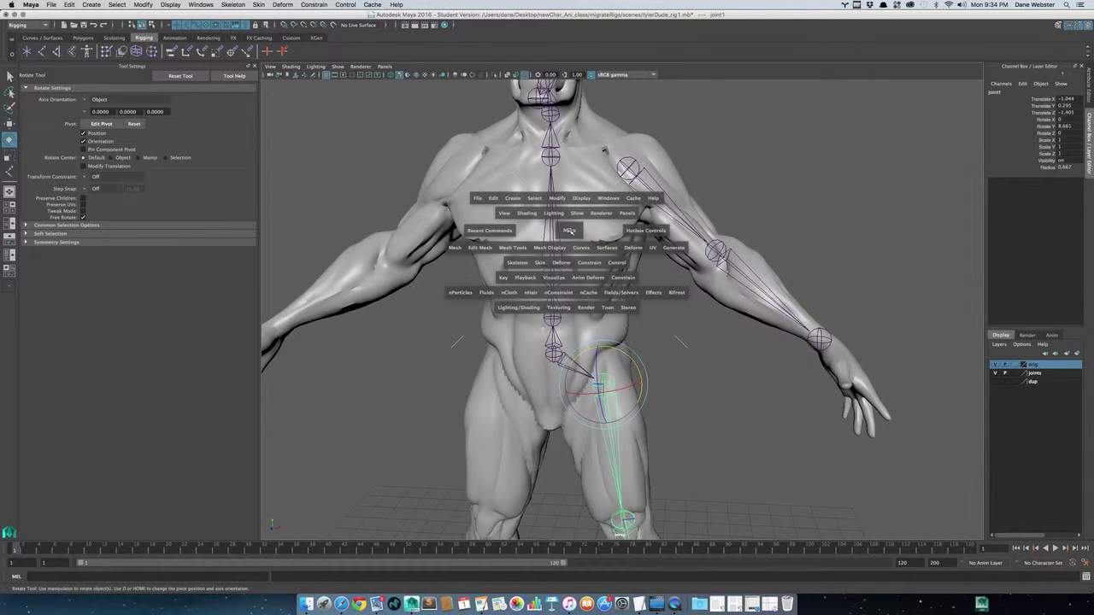
left_click(570, 231)
key("space")
left_click_drag(574, 228, 576, 248)
middle_click_drag(512, 251, 698, 330, "alt")
left_click(825, 193)
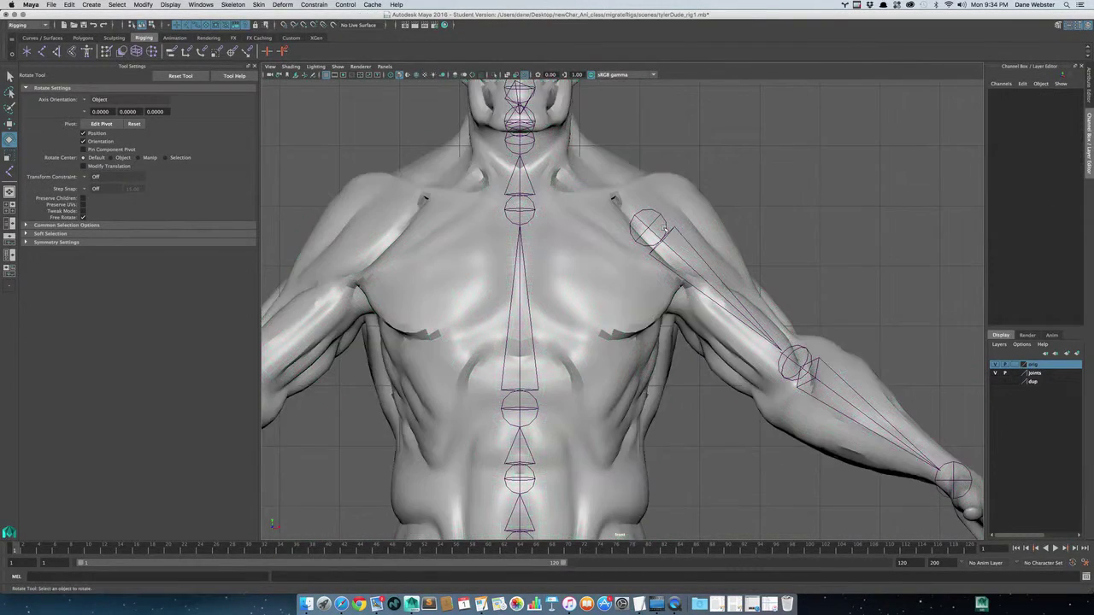
left_click(43, 52)
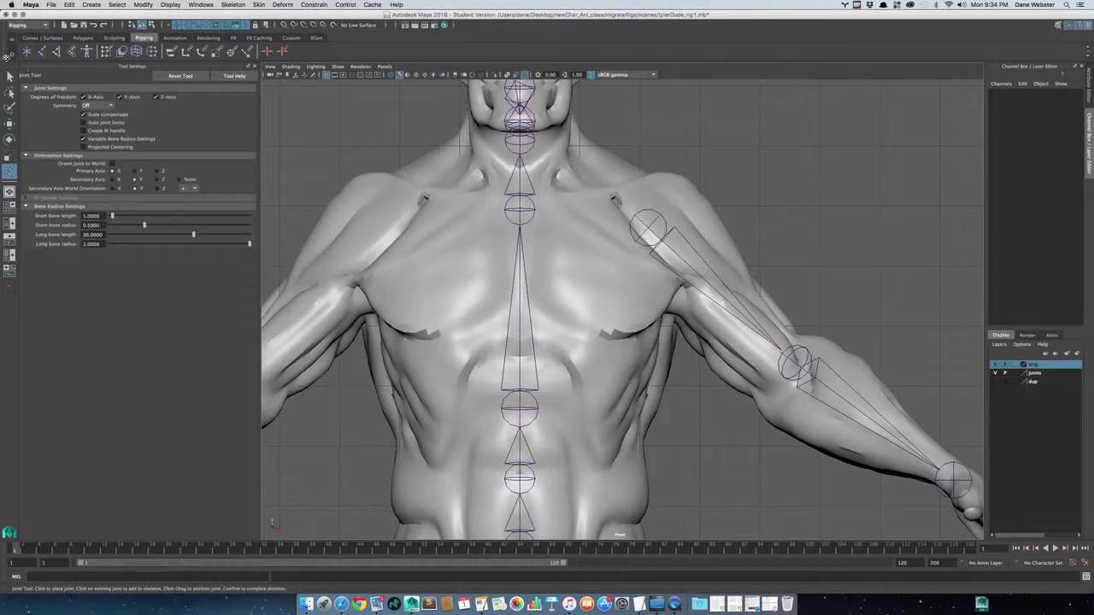
left_click(578, 216)
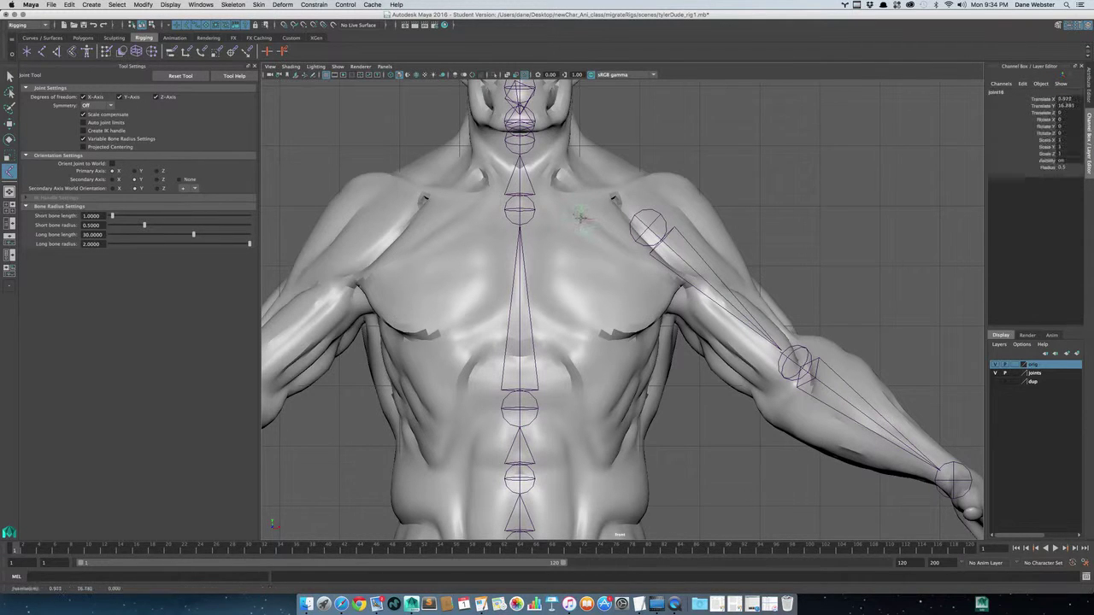
left_click_drag(579, 218, 571, 217)
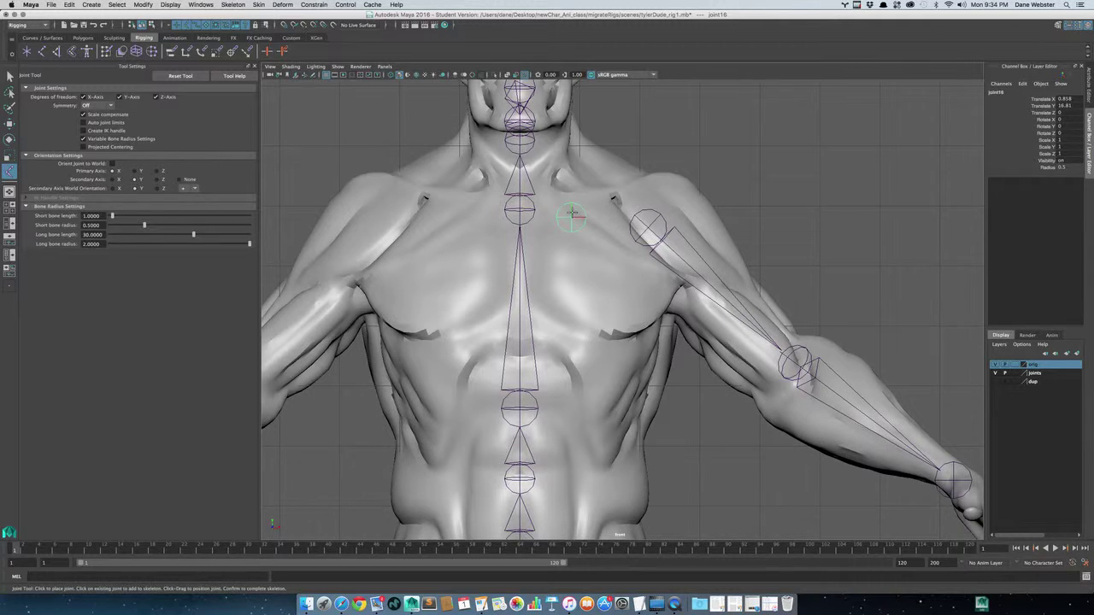
key("e")
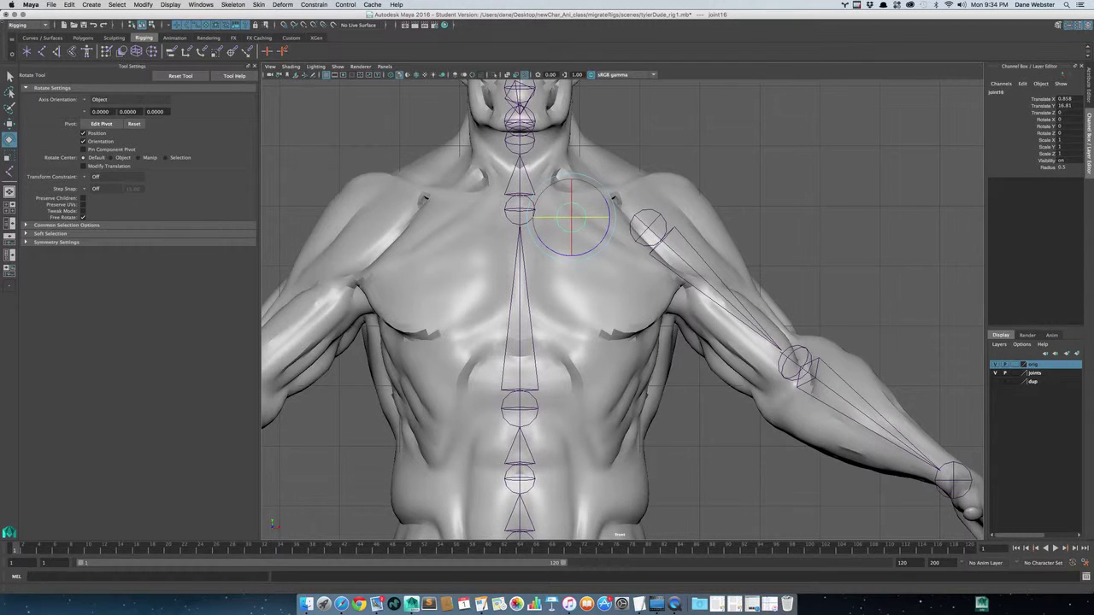
- Place two separate single joints on the character's left side, one at the ribcage and one at the waist
left_click(41, 54)
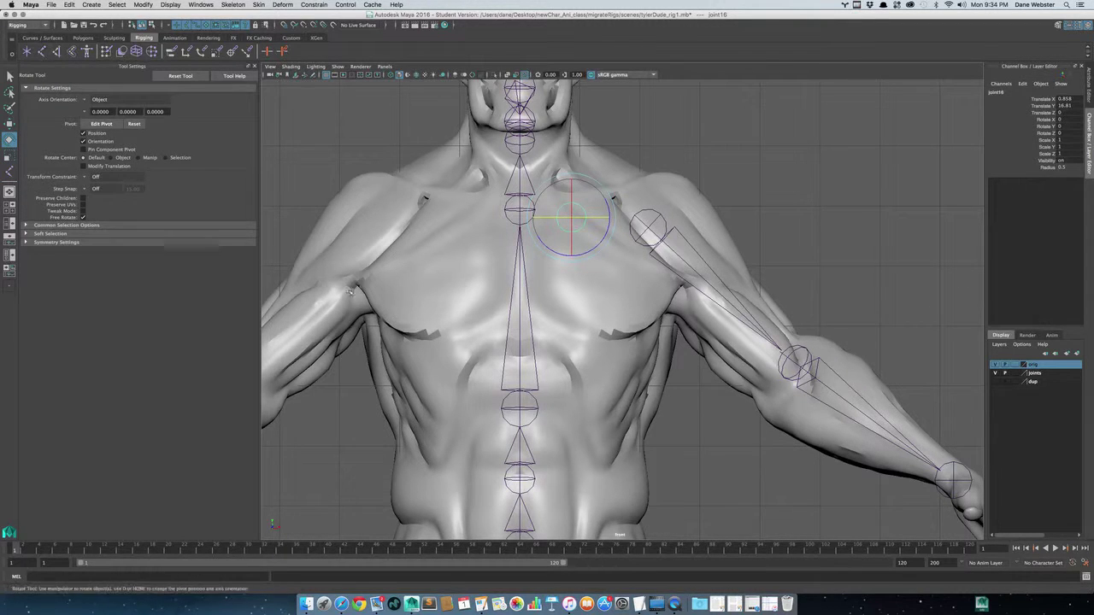
left_click(648, 369)
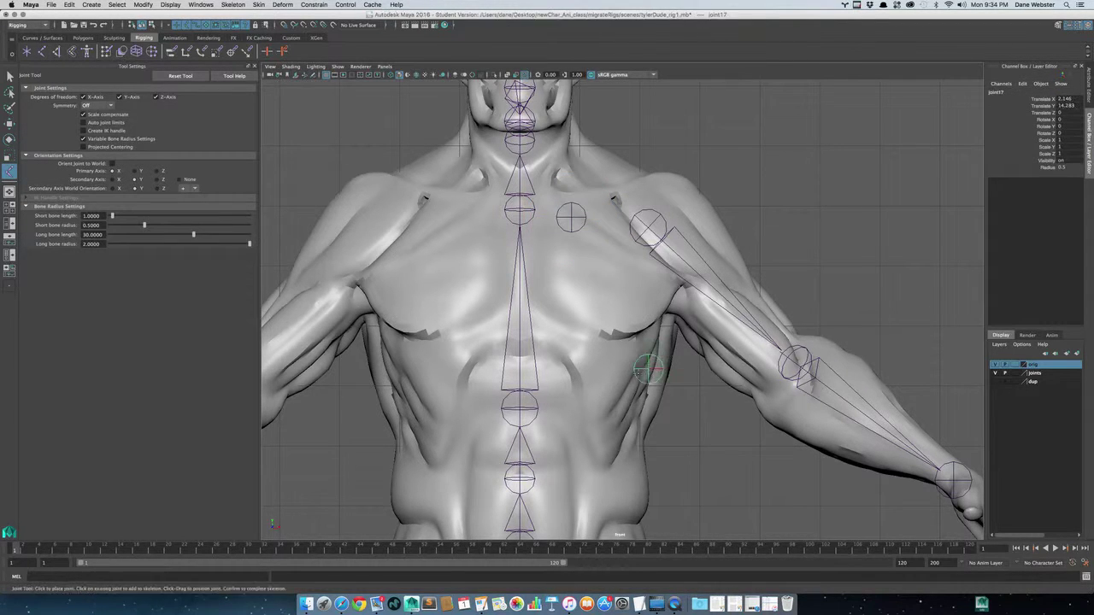
key("Return")
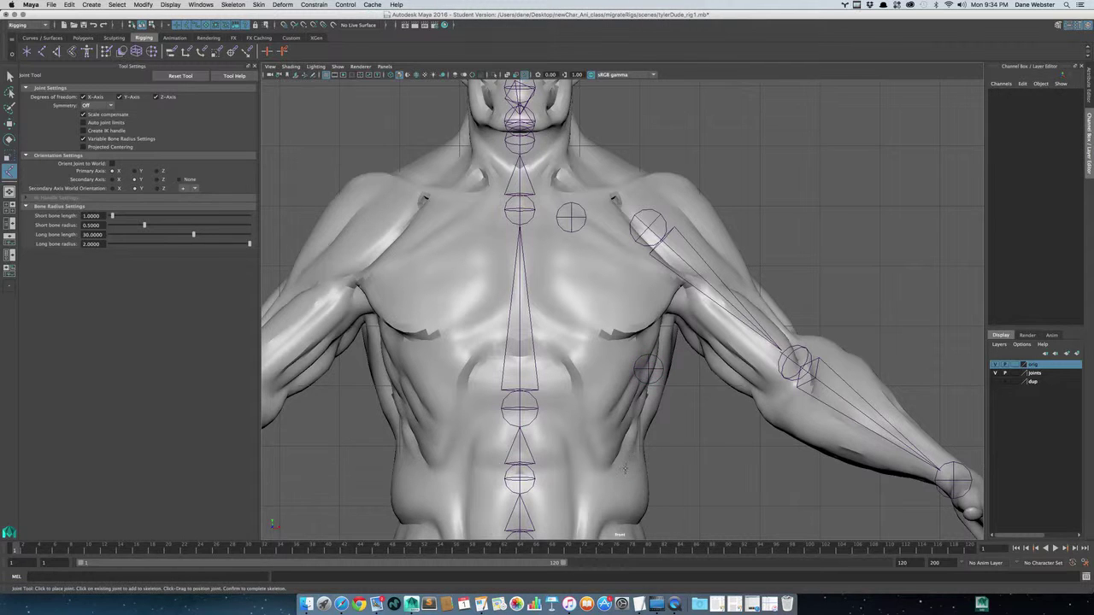
left_click(624, 468)
key("e")
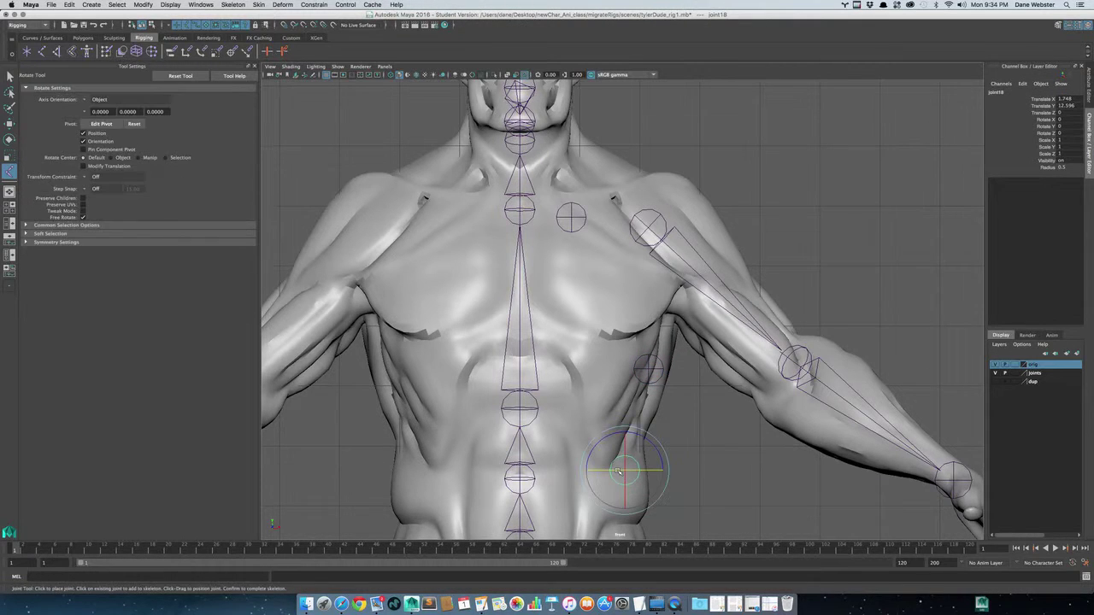
- In the perspective view, parent the left shoulder joint to the clavicle joint
right_click_drag(704, 418, 675, 412, "alt")
middle_click_drag(661, 397, 639, 349, "alt")
key("space")
left_click_drag(674, 357, 647, 336)
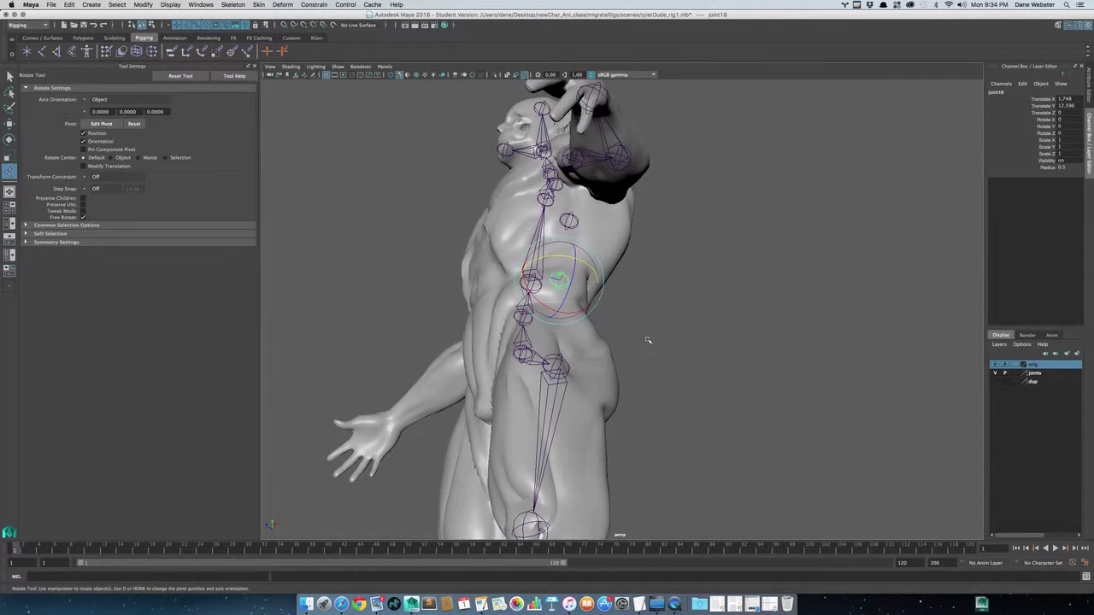
middle_click_drag(647, 336, 703, 346, "alt")
left_click_drag(676, 275, 705, 333, "alt")
left_click_drag(700, 337, 700, 340, "alt")
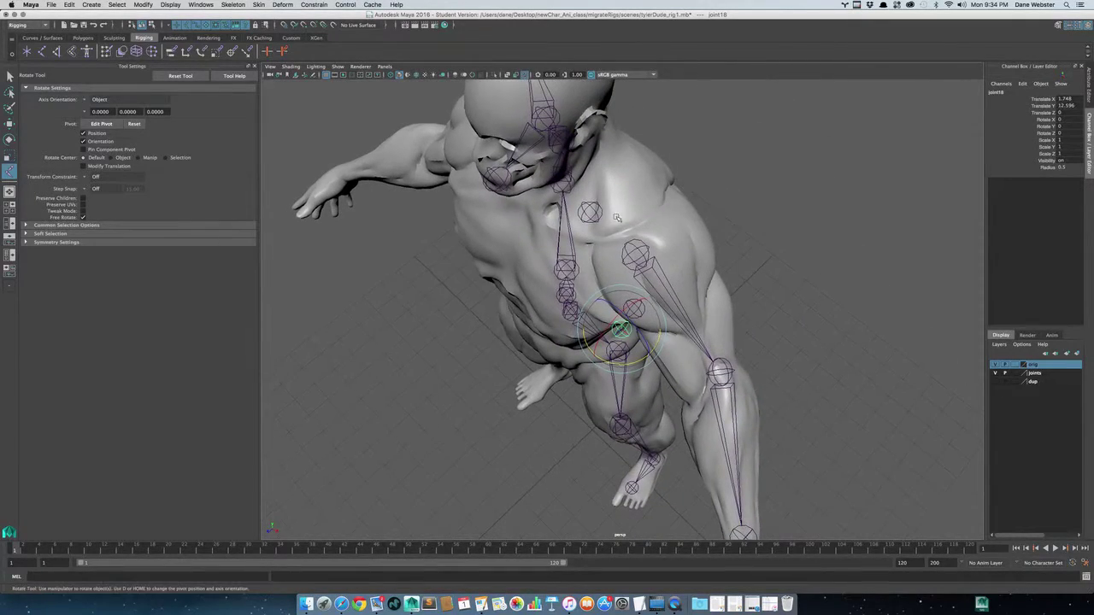
left_click_drag(607, 219, 713, 154, "alt")
right_click_drag(713, 153, 757, 158, "alt")
middle_click_drag(757, 157, 715, 264, "alt")
left_click_drag(715, 265, 650, 255, "alt")
left_click(653, 253)
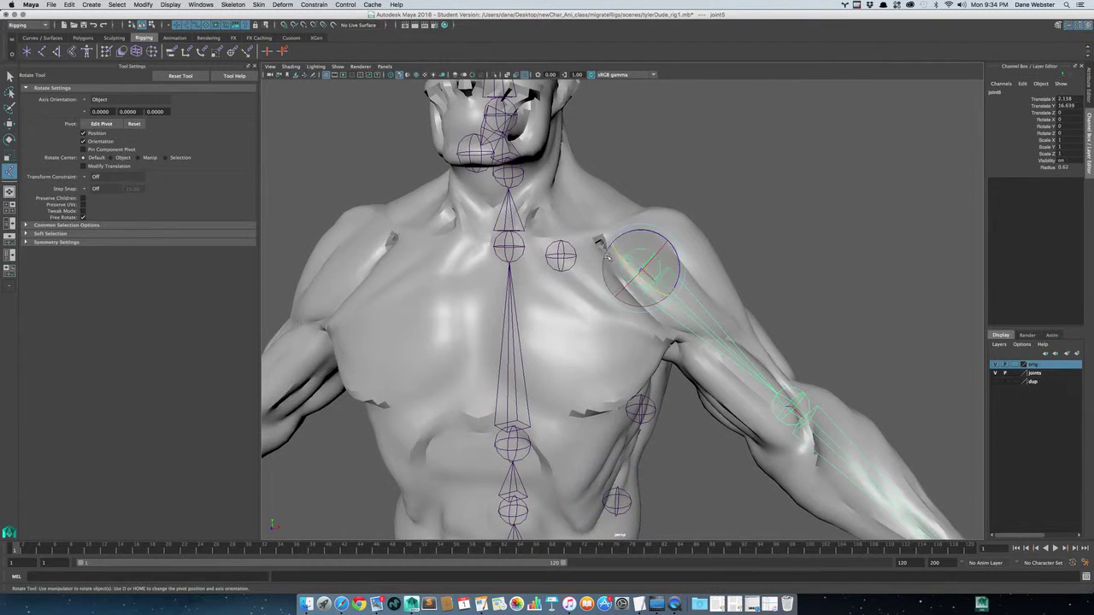
left_click(570, 249)
key("p")
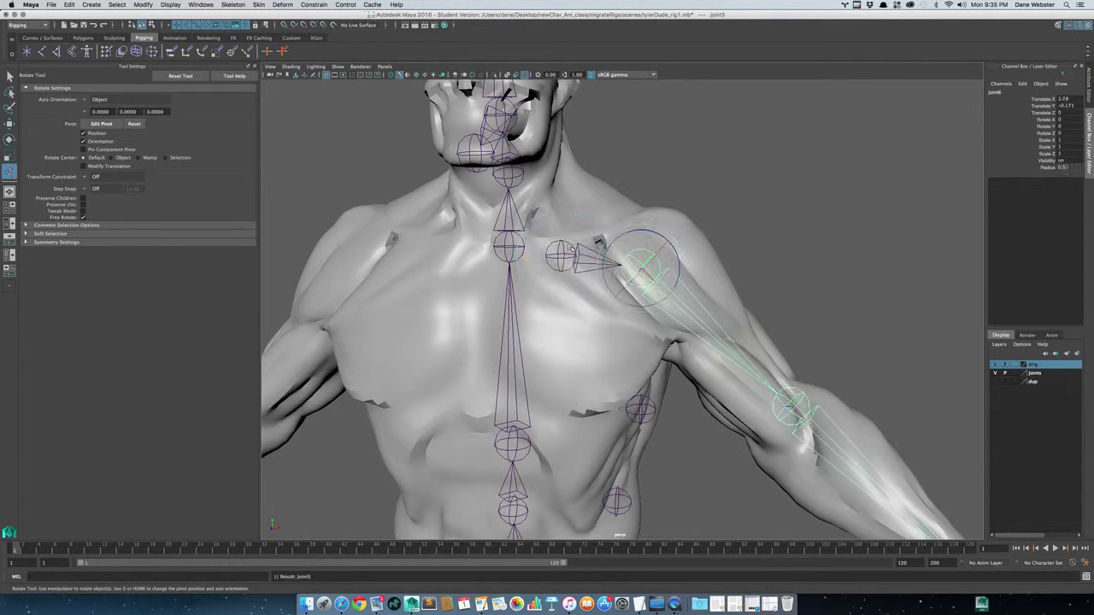
- Parent the left clavicle joint to the upper chest joint of the spine
left_click(561, 244)
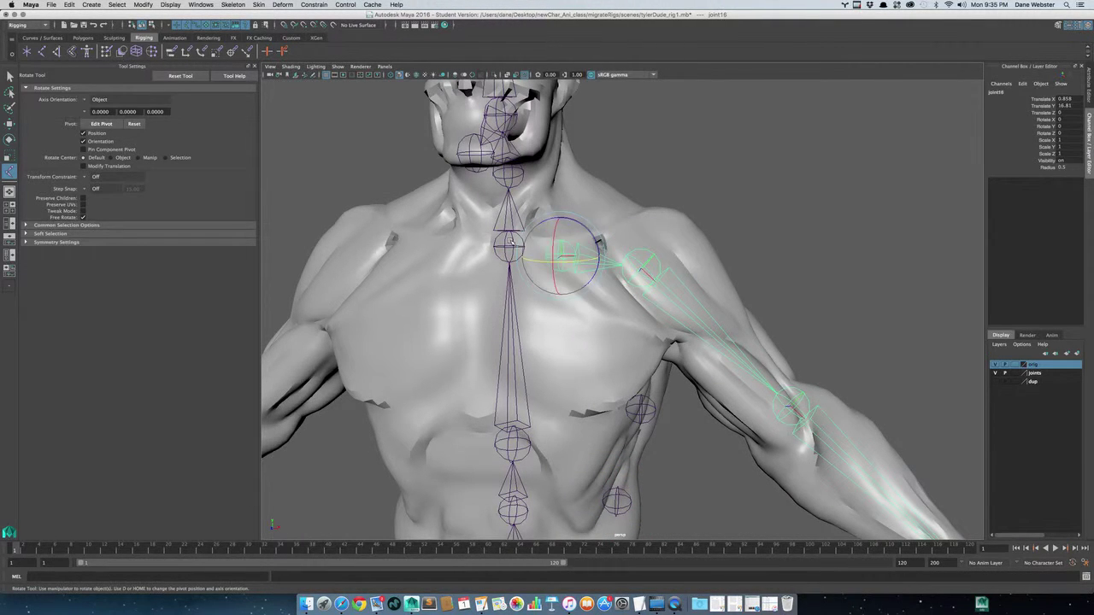
left_click(505, 241)
left_click(561, 243)
- Parent the left ribcage joint to the spine joint at the base of the chest
middle_click_drag(636, 415, 619, 308, "alt")
left_click(622, 301)
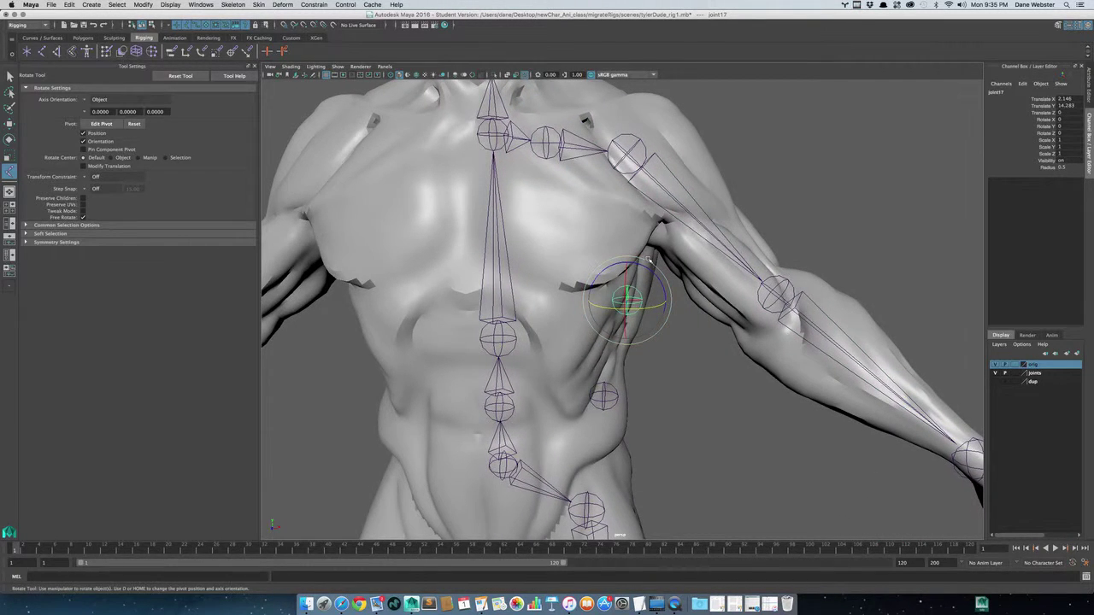
left_click_drag(650, 261, 701, 226, "alt")
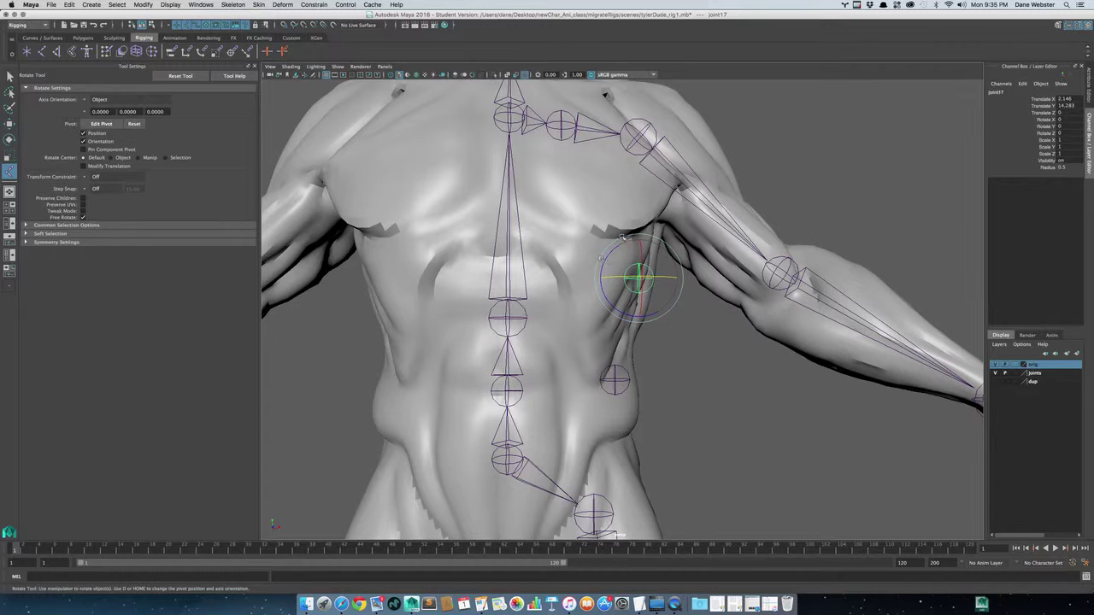
left_click(523, 313)
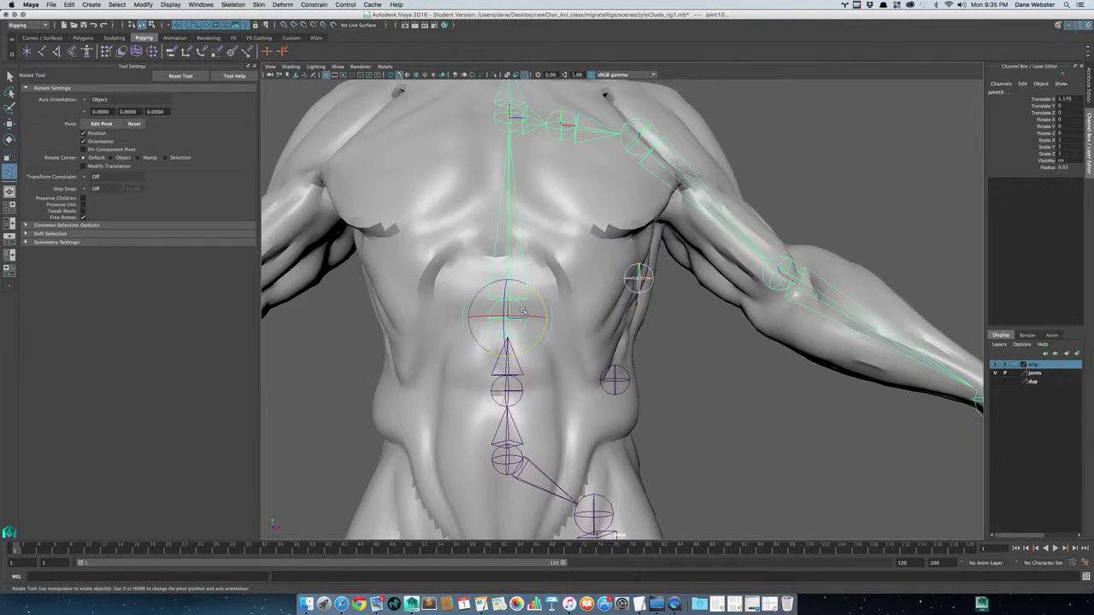
key("p")
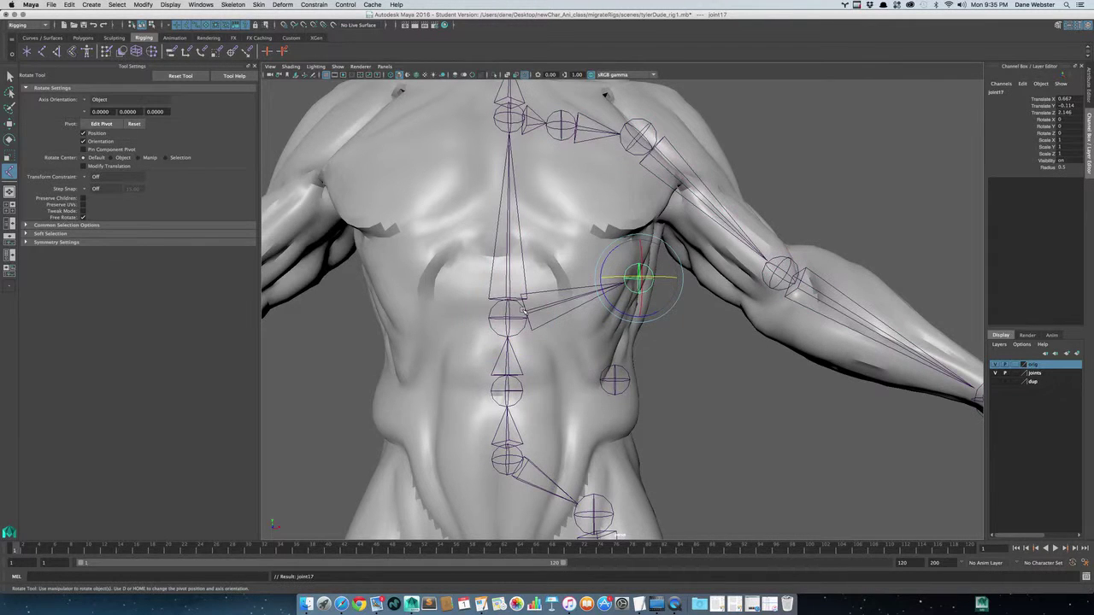
- Parent the left waist joint to the adjacent lower spine joint at the abdomen
left_click(621, 367)
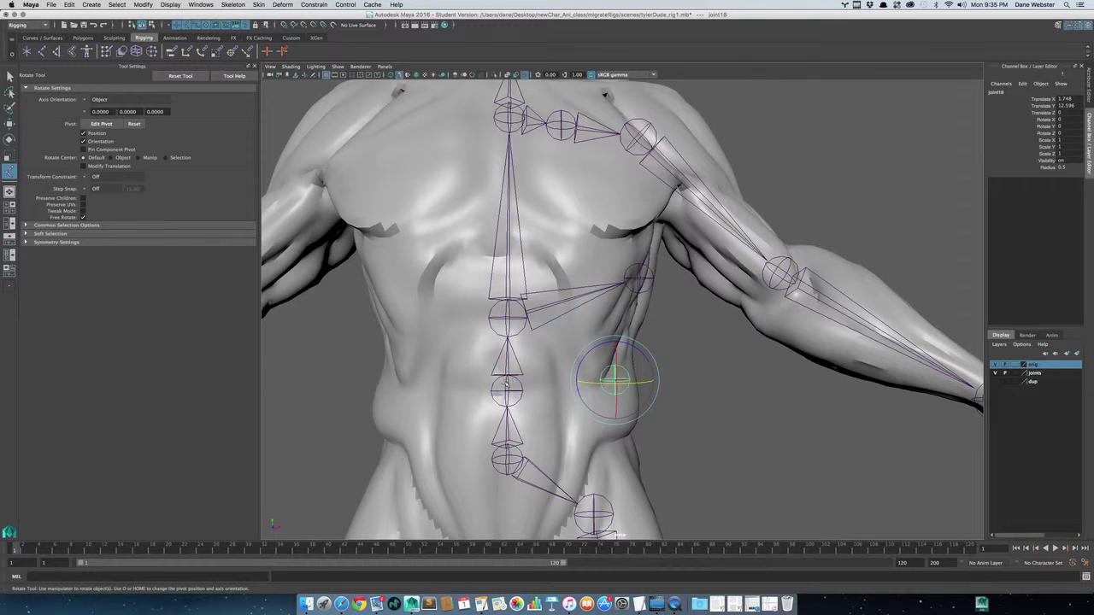
left_click(505, 386, "shift")
key("p")
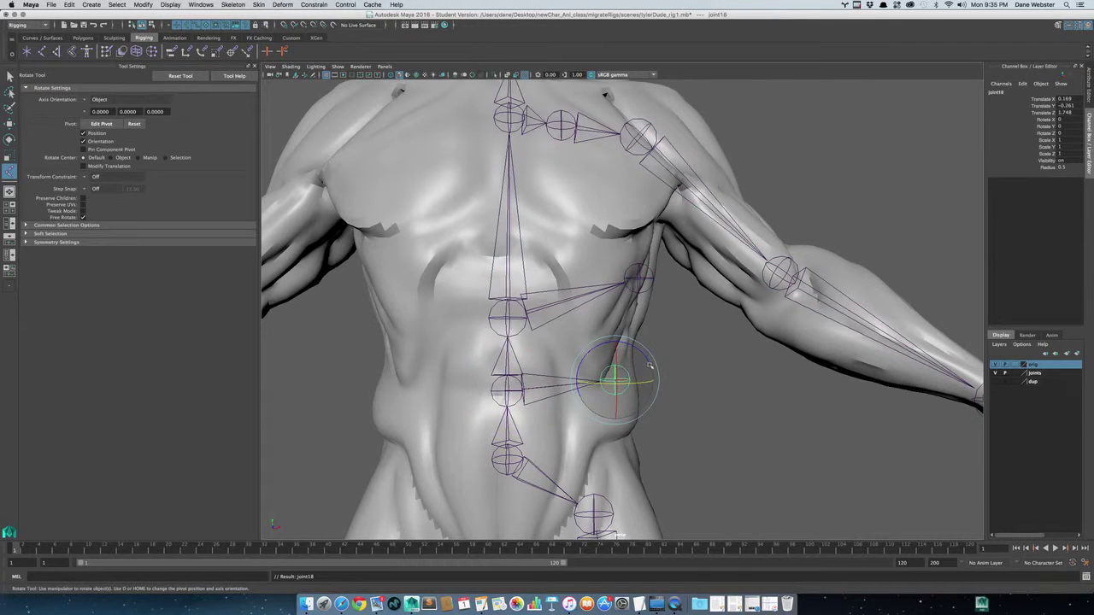
- Mirror the left clavicle and arm chain to the character's right side across YZ with the Behavior mirror function
scroll(592, 344, "down", 5)
left_click_drag(593, 343, 568, 377, "alt")
left_click_drag(659, 256, 645, 216, "alt")
middle_click_drag(677, 250, 708, 280, "alt")
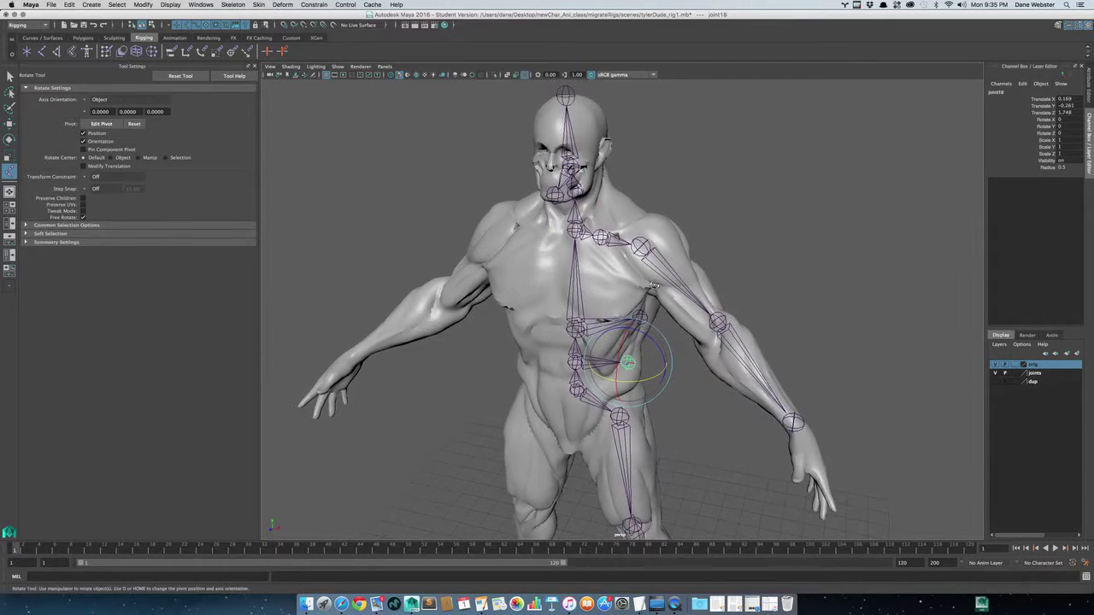
left_click_drag(592, 263, 619, 252, "alt")
left_click(605, 225)
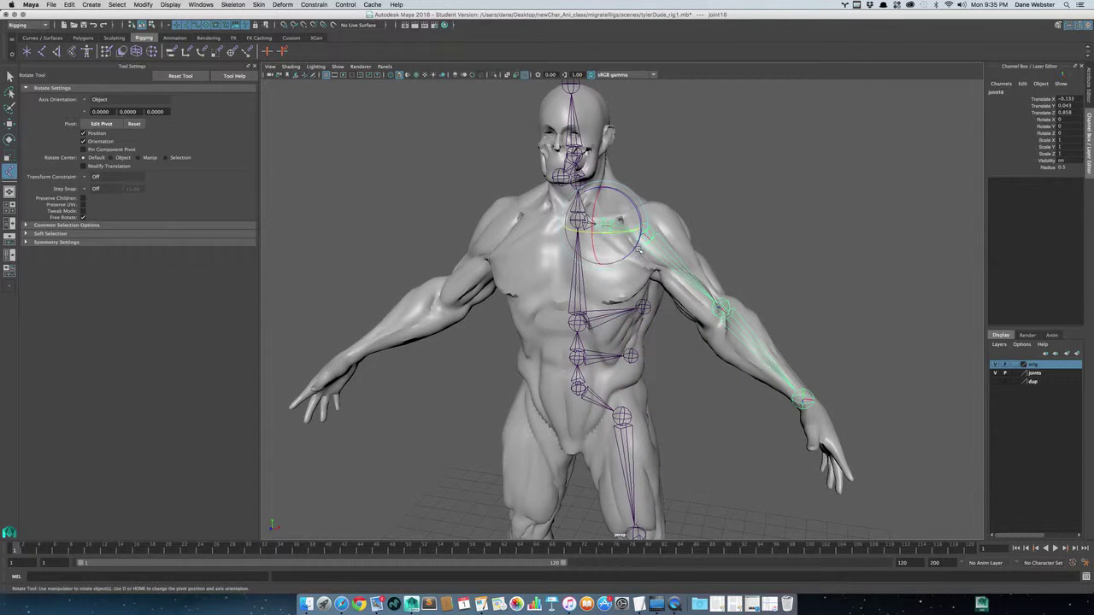
left_click(231, 4)
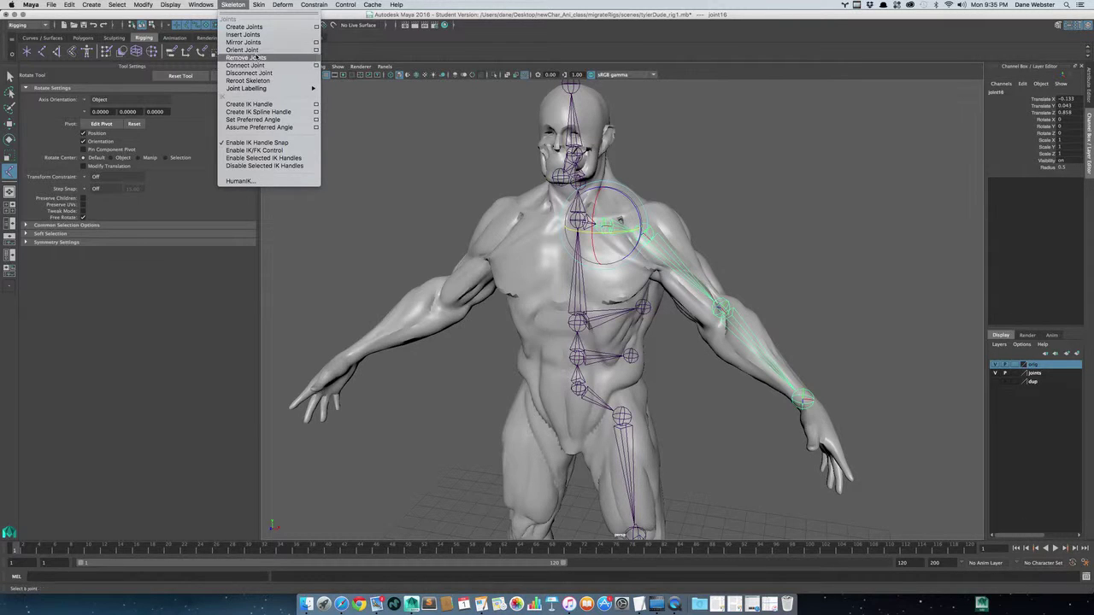
left_click(315, 42)
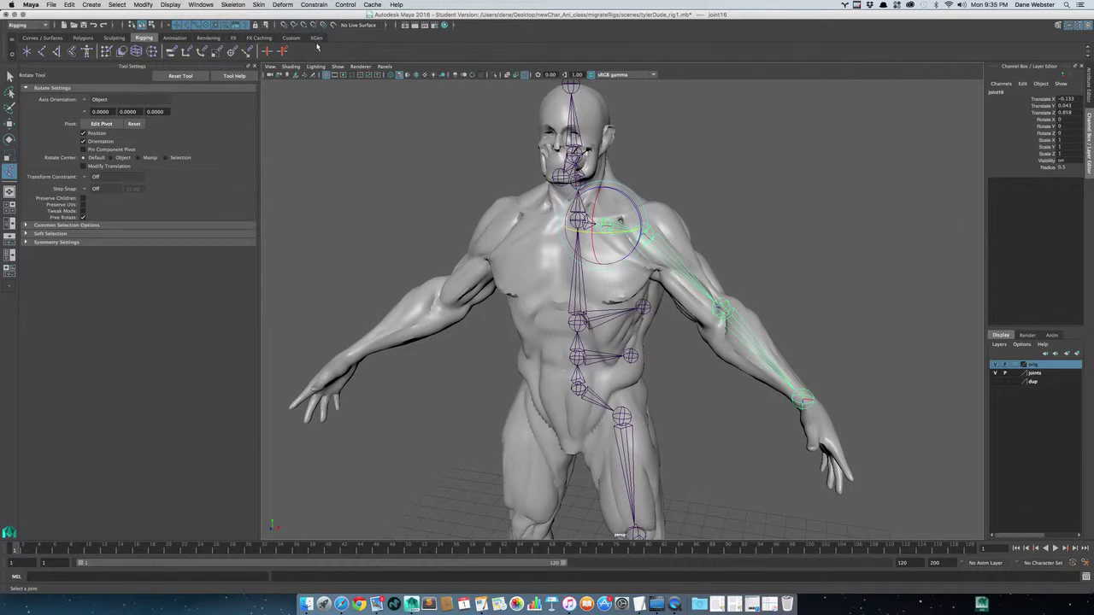
left_click_drag(686, 122, 304, 115)
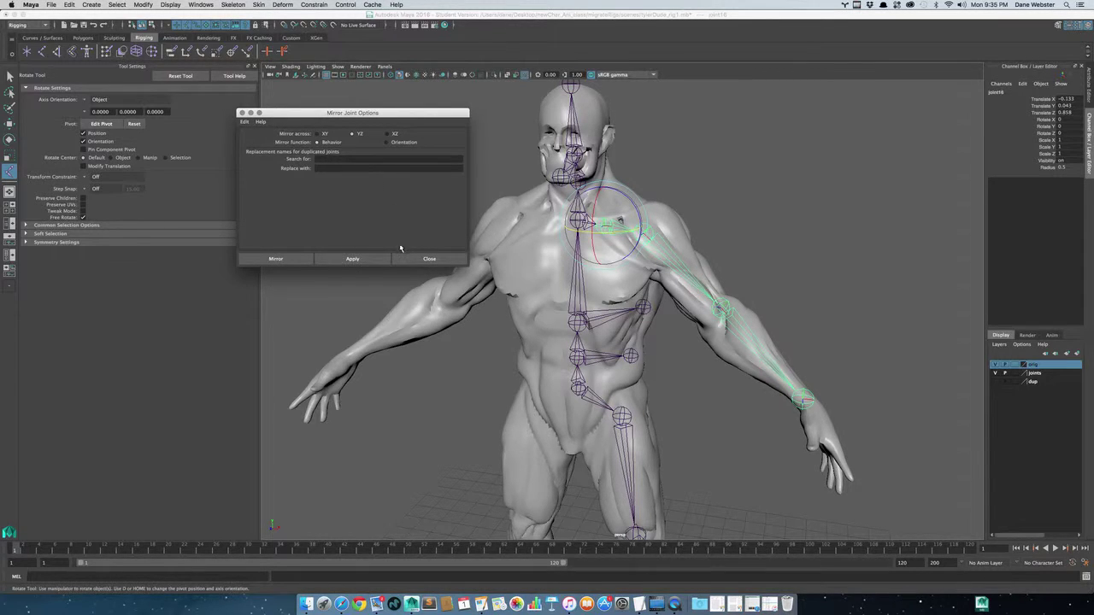
left_click(353, 259)
- Mirror the left ribcage joint and the left waist joint to the right side with the same YZ, Behavior settings
left_click_drag(607, 314, 631, 291, "alt")
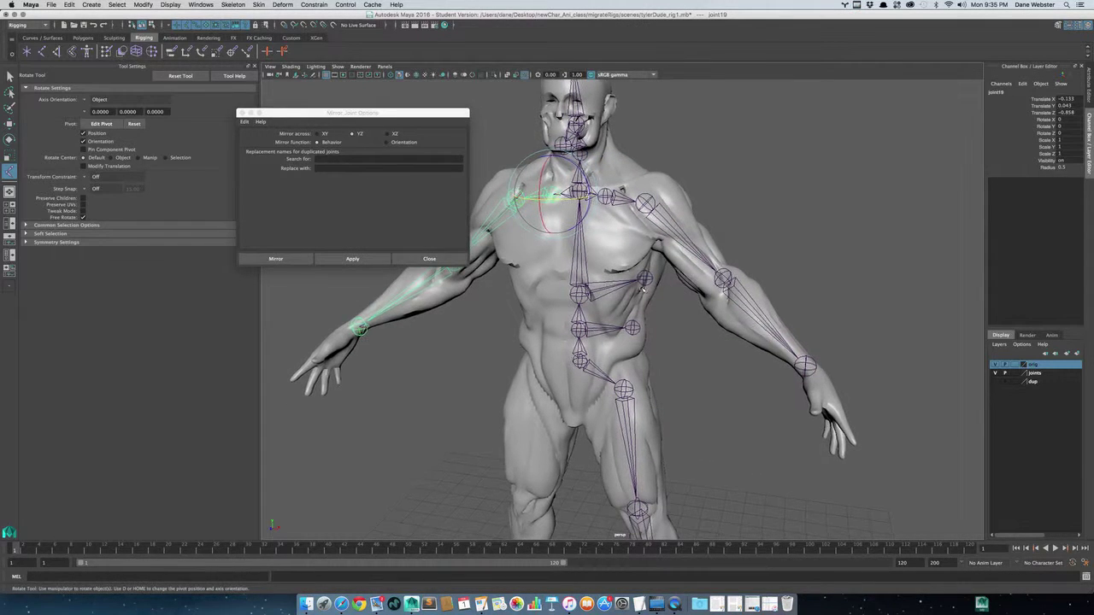
left_click(645, 278)
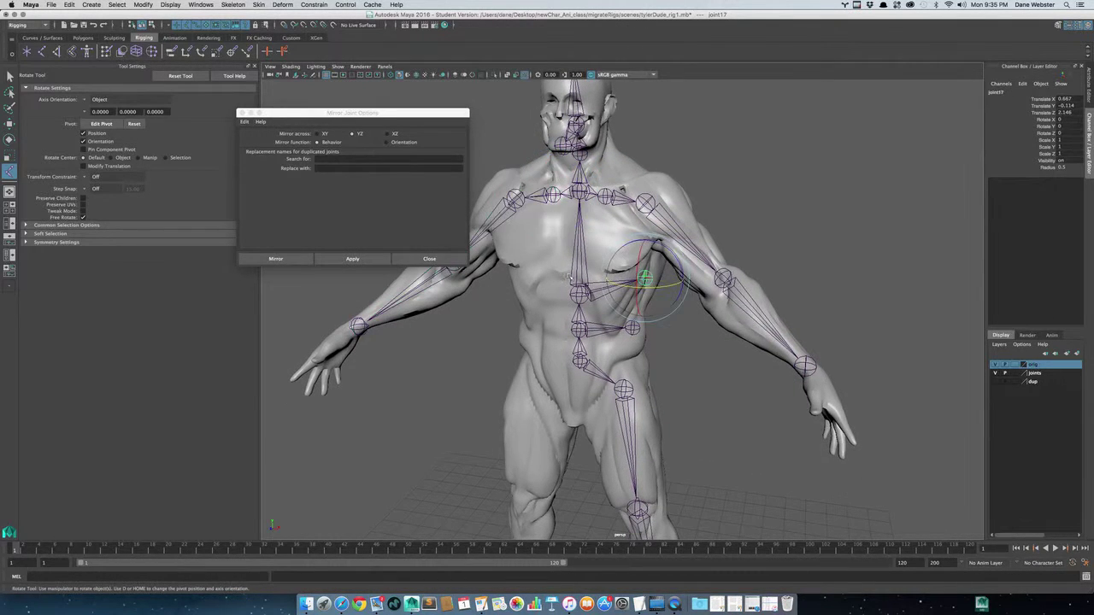
left_click(353, 259)
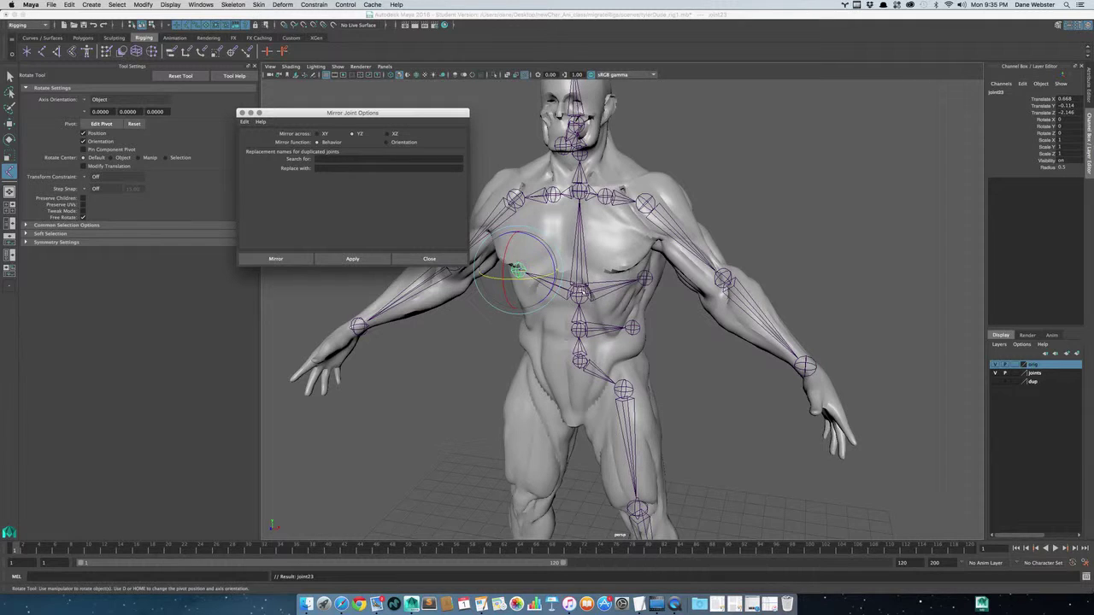
left_click(633, 328)
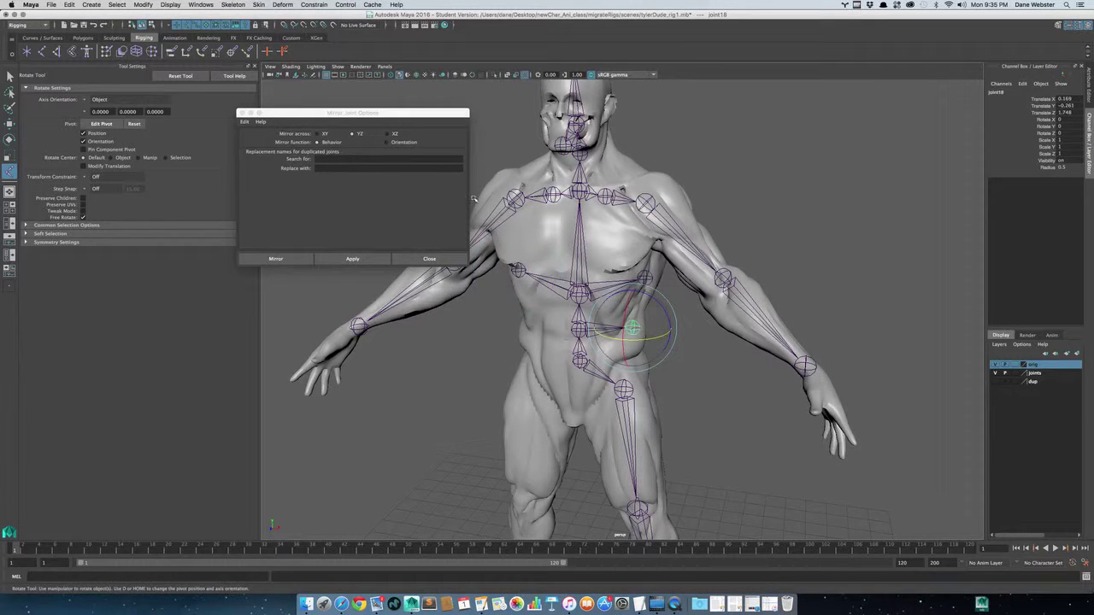
left_click(366, 259)
- Mirror the left leg chain from the hip joint across YZ and close the mirror options
middle_click_drag(711, 367, 714, 280, "alt")
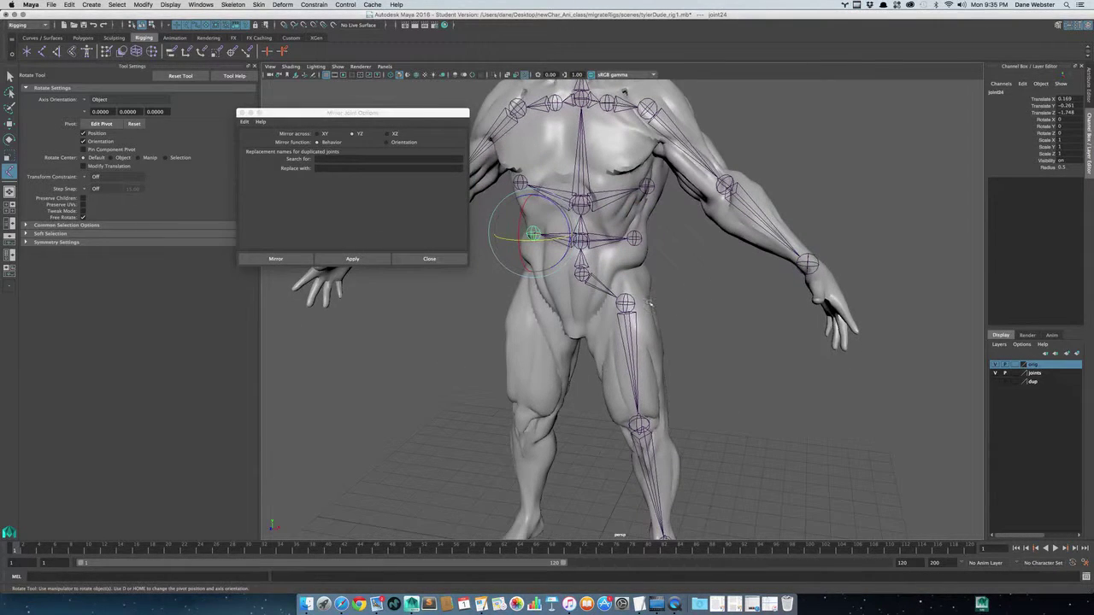
left_click(629, 305)
left_click(363, 259)
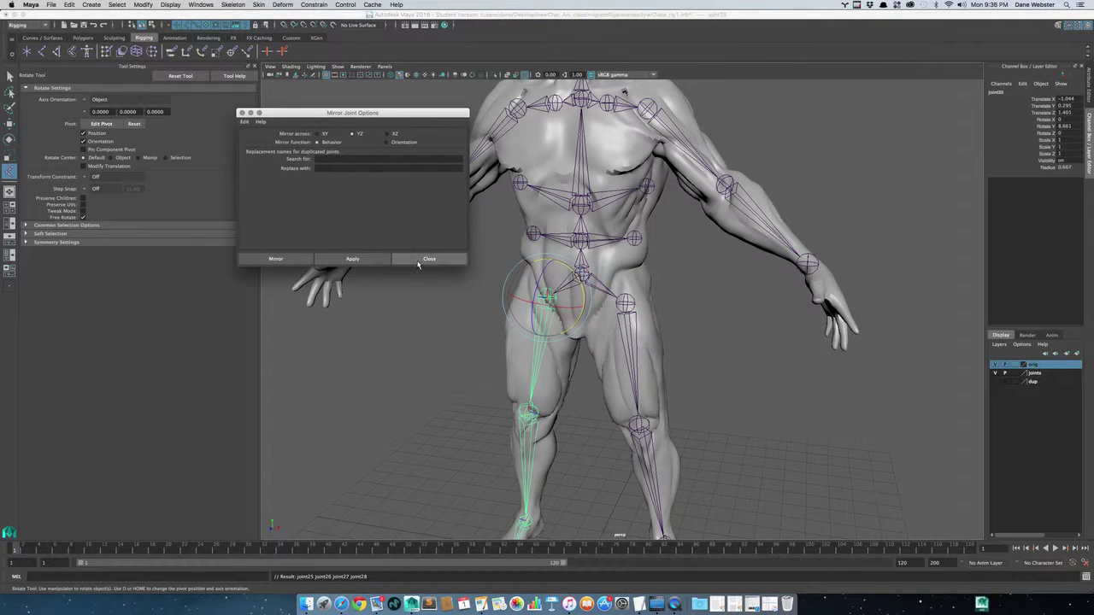
left_click(426, 261)
- Save the scene, clear the joint selection and check the mirrored skeleton against the full body
right_click_drag(709, 325, 596, 311, "alt")
left_click_drag(480, 299, 592, 340, "alt")
key("super+s")
left_click(526, 321)
right_click_drag(586, 263, 622, 313, "alt")
left_click_drag(621, 312, 648, 197, "alt")
left_click(948, 208)
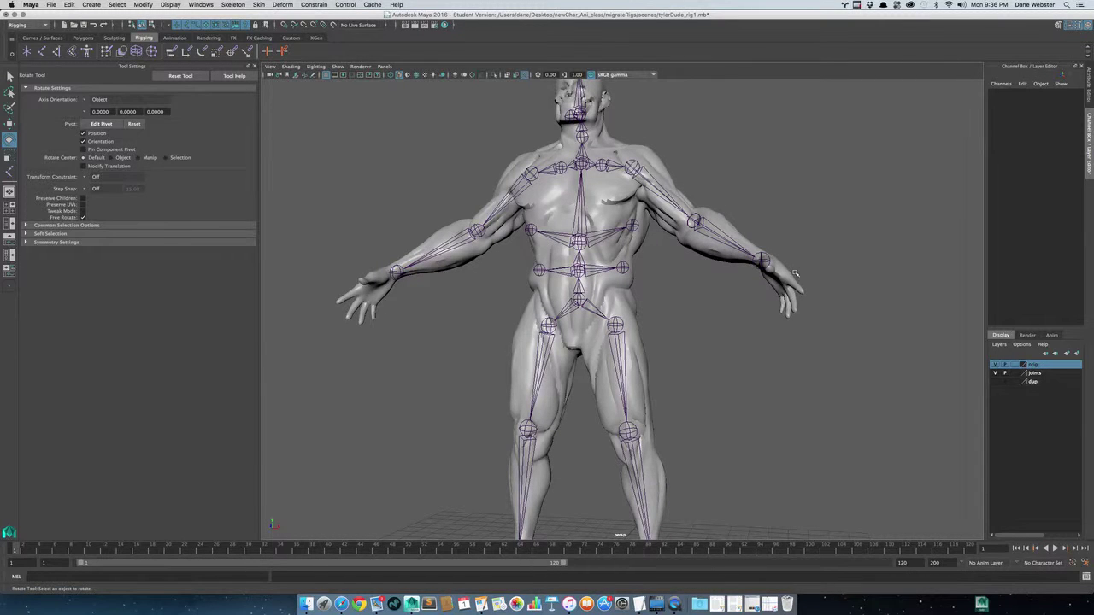
left_click_drag(795, 274, 622, 325, "alt")
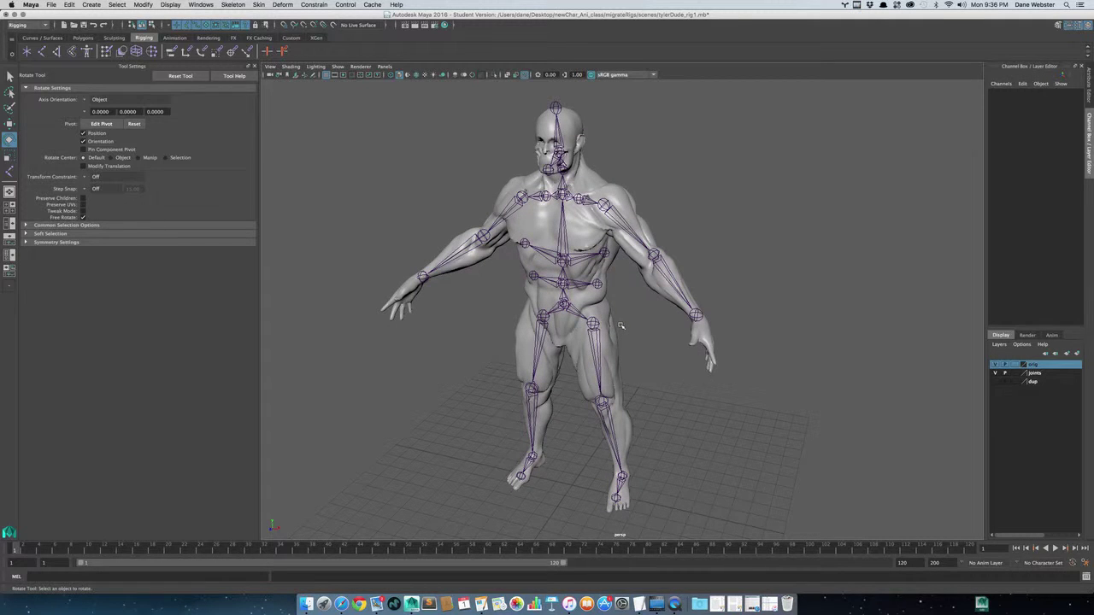